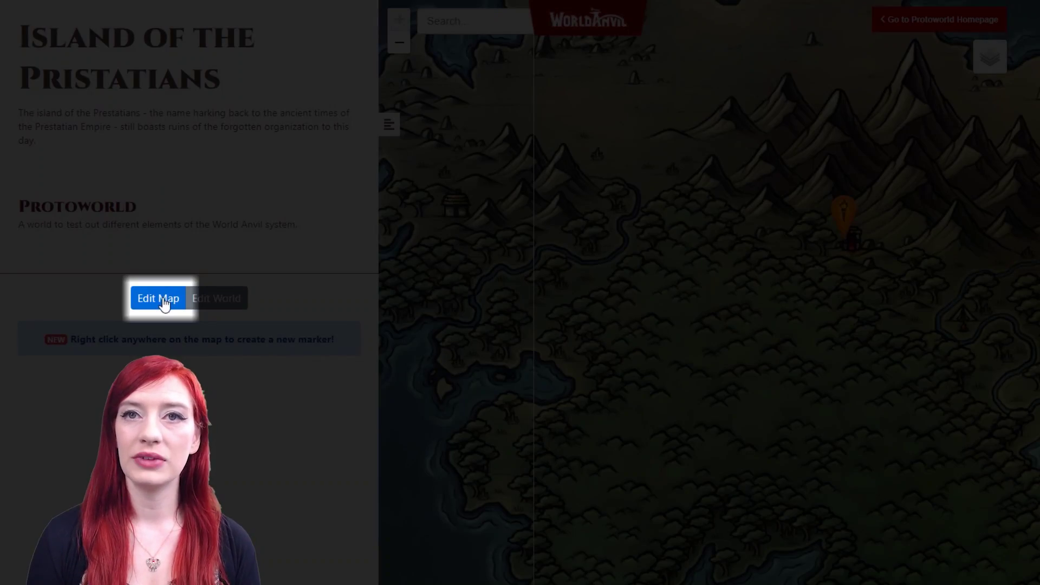
Step: Tour the island map's Marker Groups, Layers and Map Settings sections, then view the Forgotten Monument popup
click(164, 303)
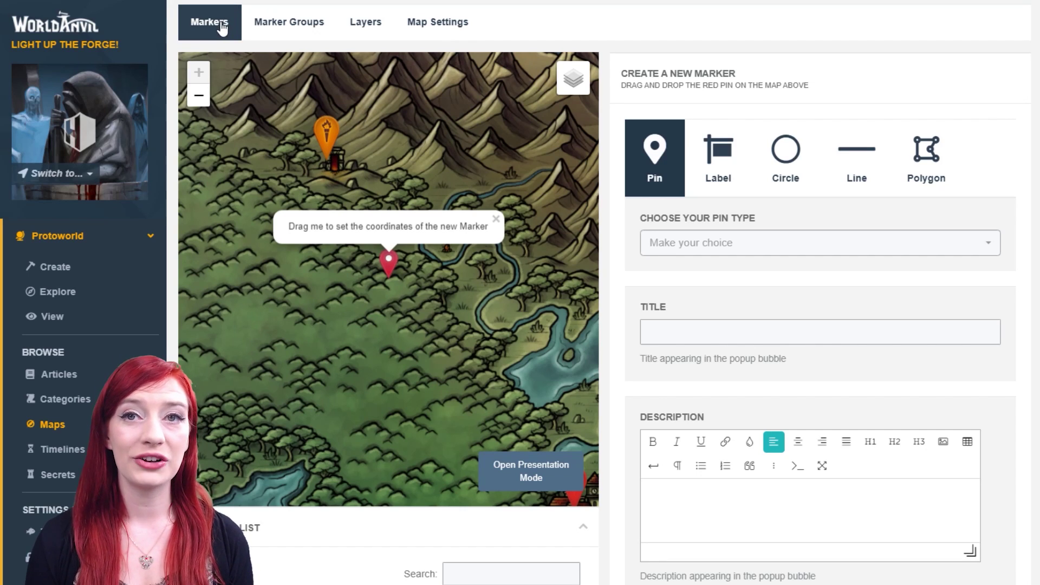
click(298, 24)
click(363, 26)
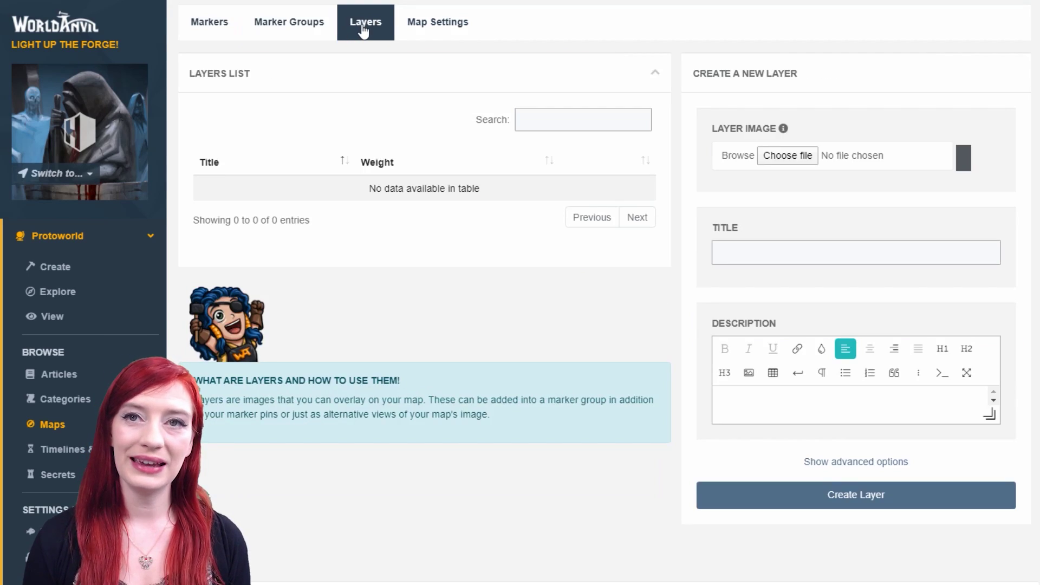
click(434, 30)
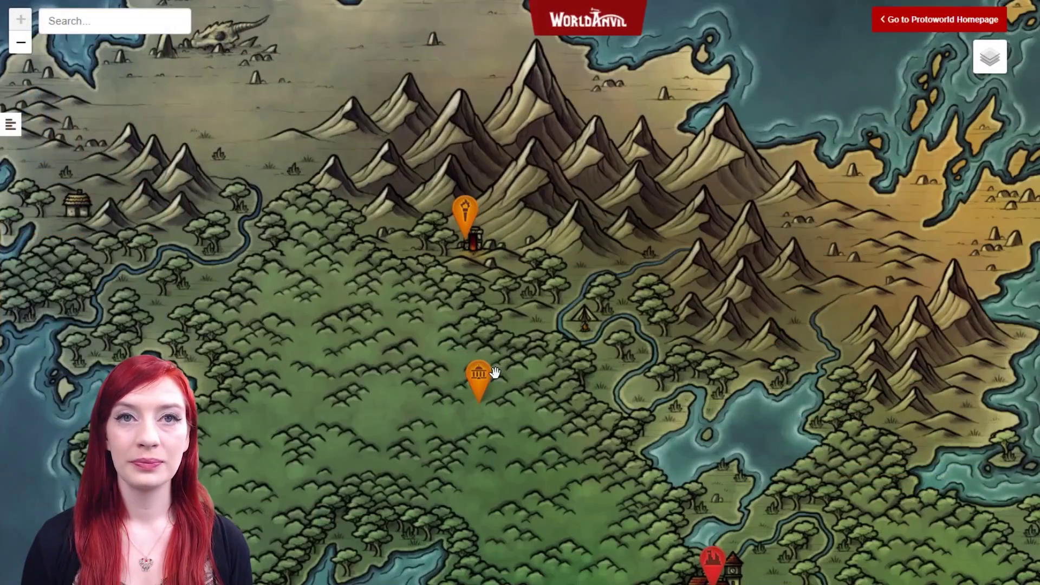
click(486, 386)
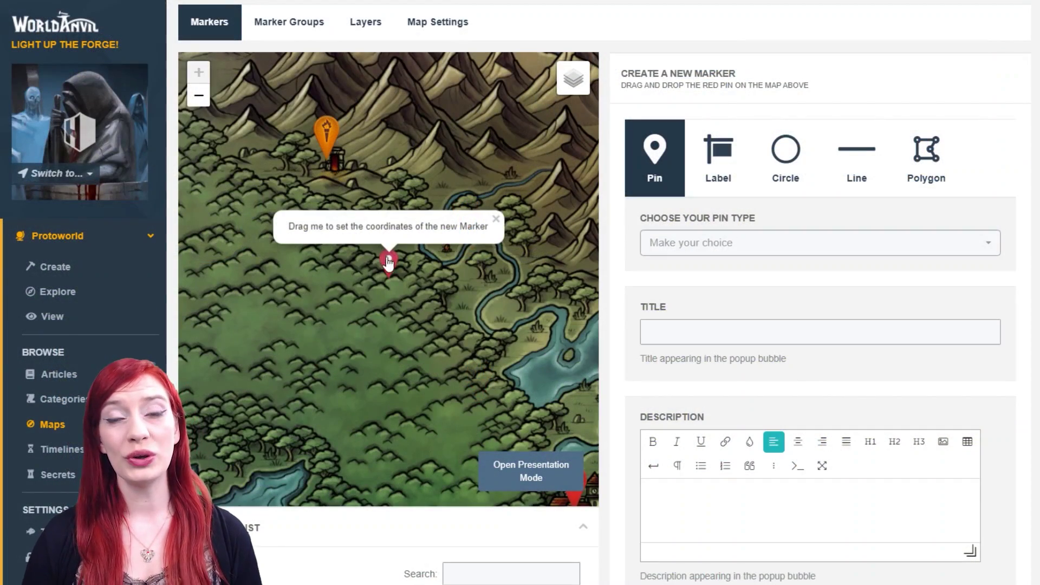
Step: Place the new marker in the forest and give it the 'Capitol, Orange' pin type
mouse_move(387, 254)
mouse_down()
mouse_move(335, 297)
mouse_move(285, 318)
mouse_move(405, 322)
mouse_move(451, 300)
mouse_up()
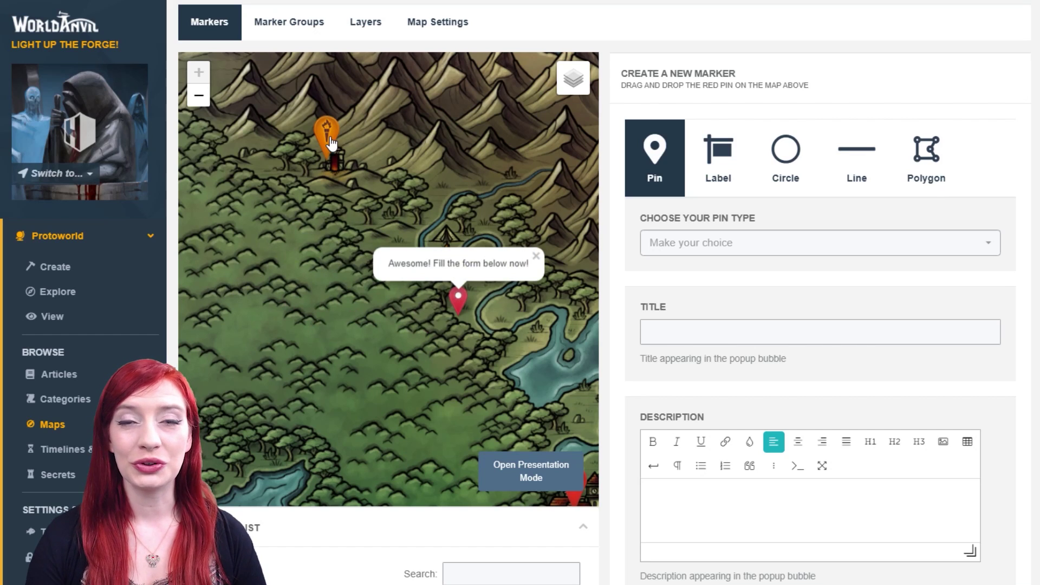
drag(458, 298, 340, 306)
click(702, 248)
text(capi)
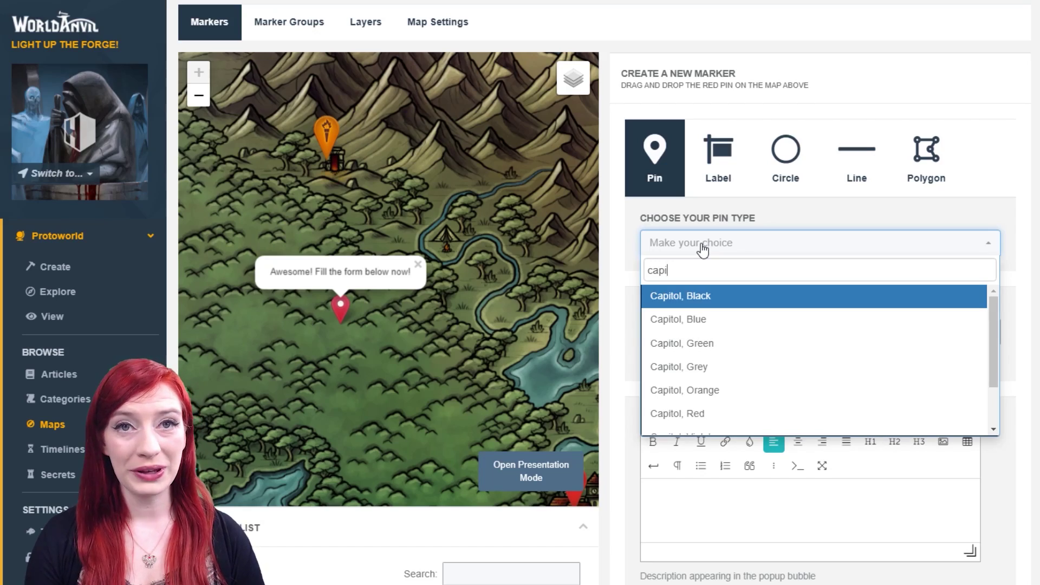
click(707, 390)
Step: Enter the monument's description, then view the Dragon Graveyard warning popup
click(705, 503)
text(This)
text(regal yet eldritch monument is totally forgotten, and lies in the deep forests of the island.)
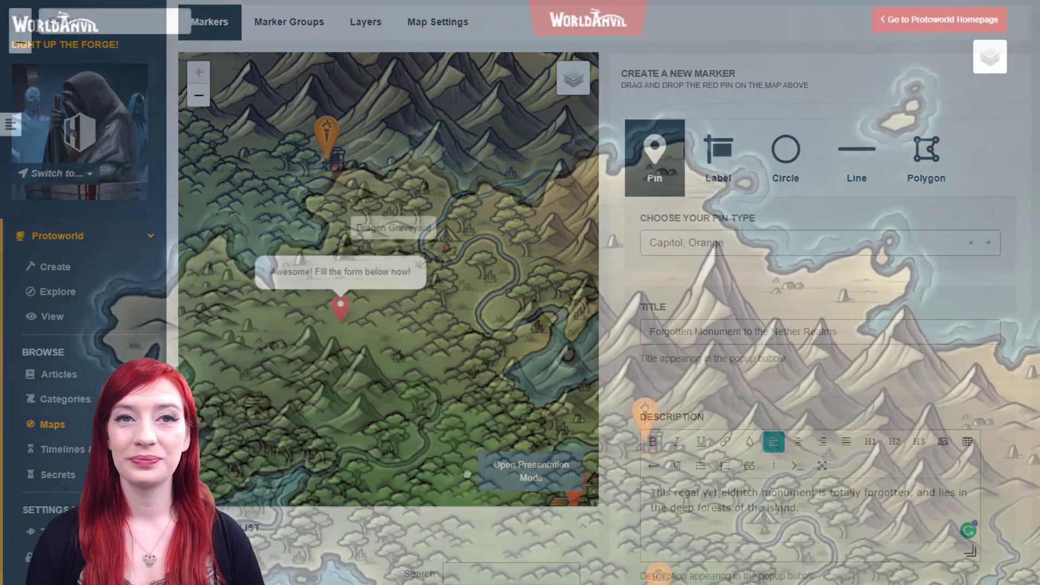
click(416, 238)
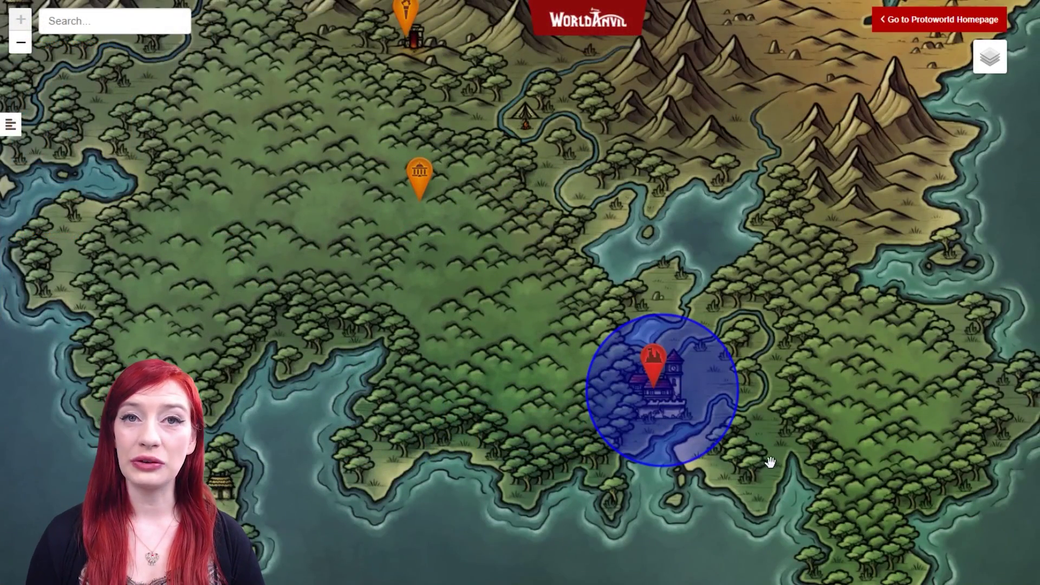
Step: Switch the new marker to a circle, then view and close the Campaign Journey – Beyond Daybreak popup
mouse_move(692, 447)
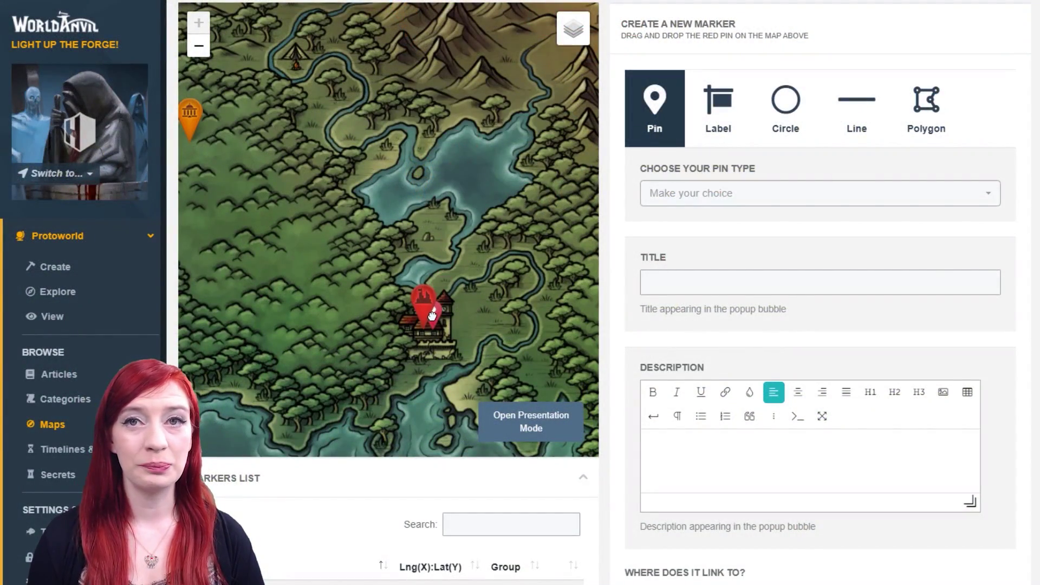
click(784, 127)
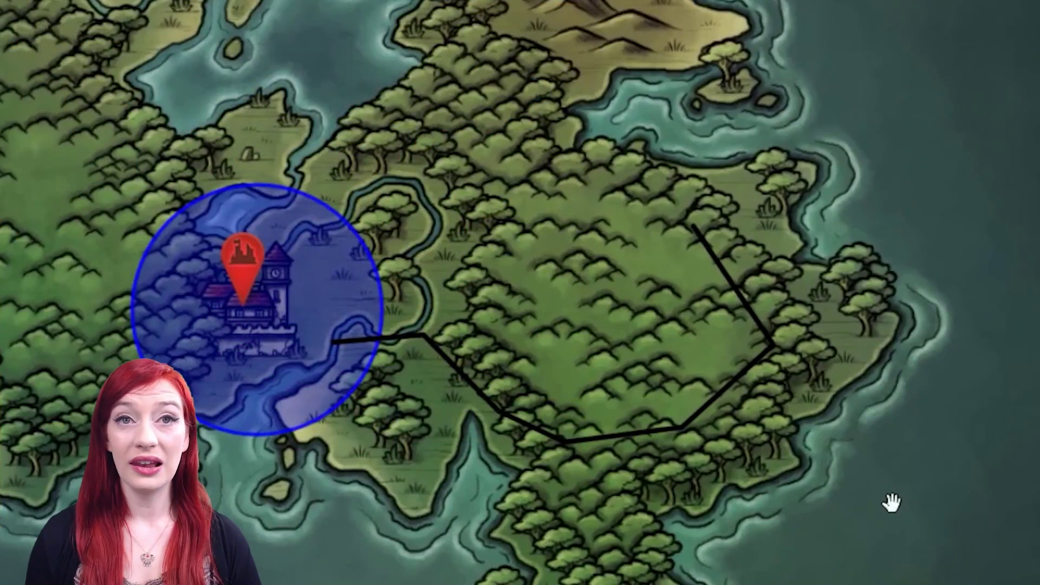
click(453, 366)
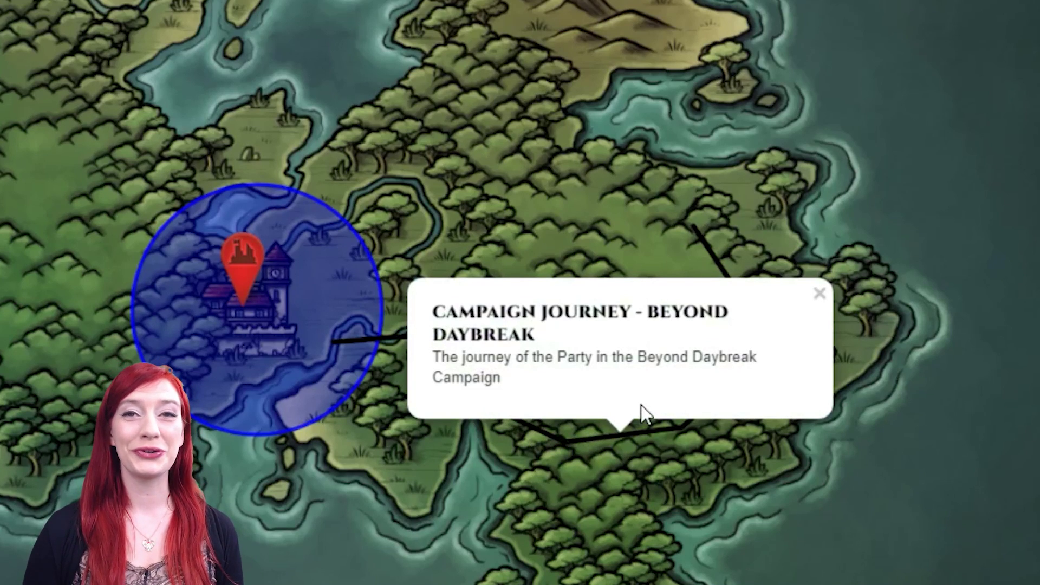
click(820, 294)
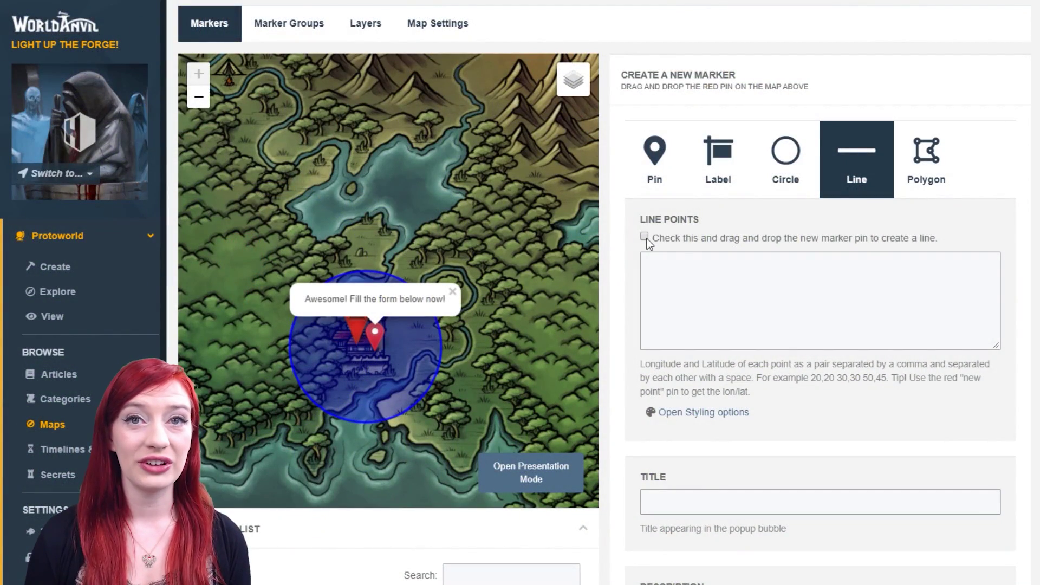
Step: Enable Line Points and plot the seven points of the Campaign Journey line
click(644, 236)
mouse_move(375, 337)
mouse_down()
mouse_move(414, 350)
mouse_move(467, 345)
mouse_up()
drag(538, 355, 376, 339)
drag(303, 334, 351, 375)
drag(432, 456, 420, 353)
drag(339, 271, 447, 282)
drag(448, 282, 454, 161)
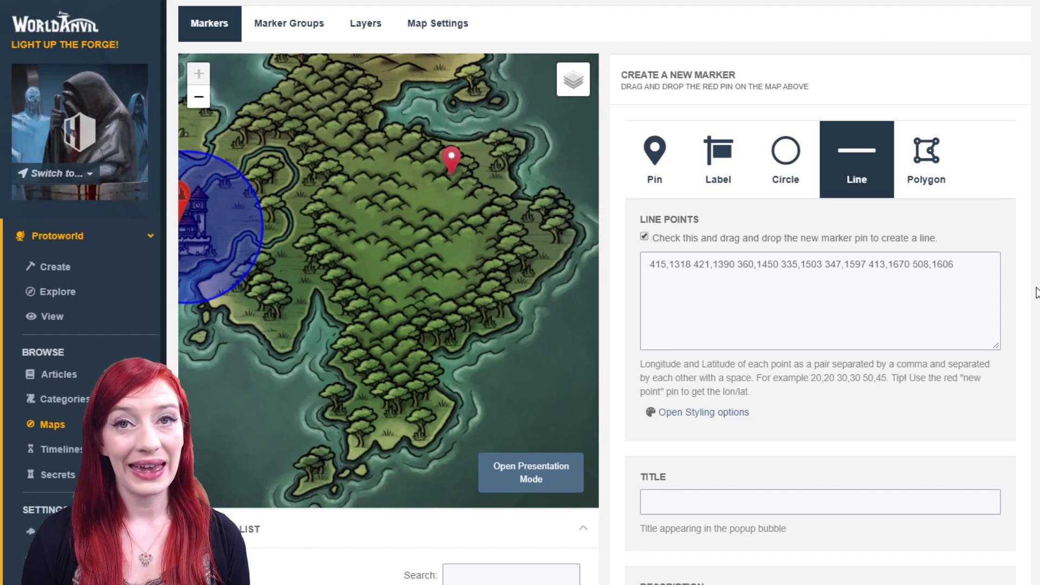
Step: Write the journey line's description, then view the Domain of the Hill Giants popup
scroll(604, 292, down, 1)
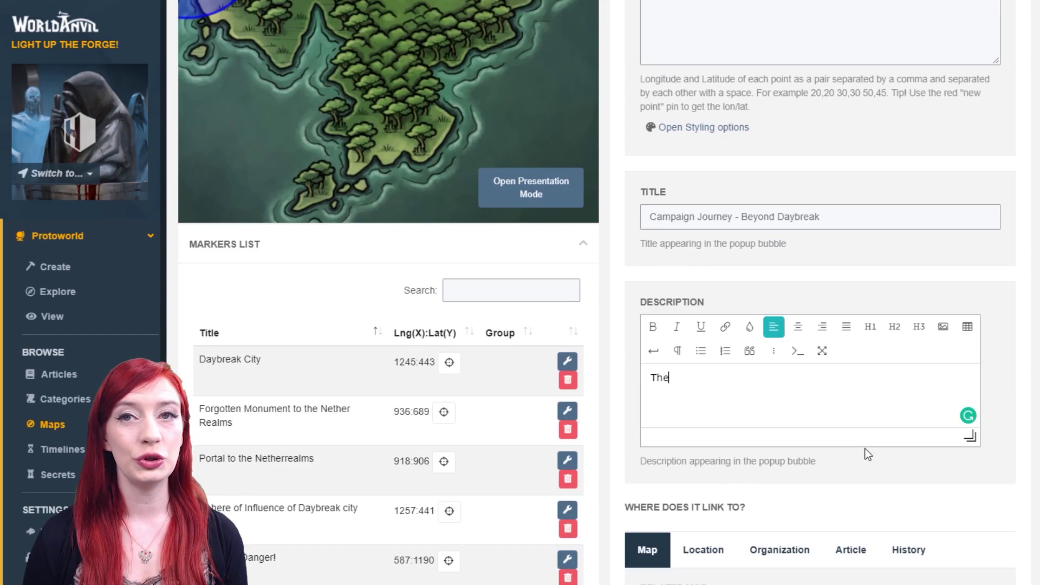
text(e j)
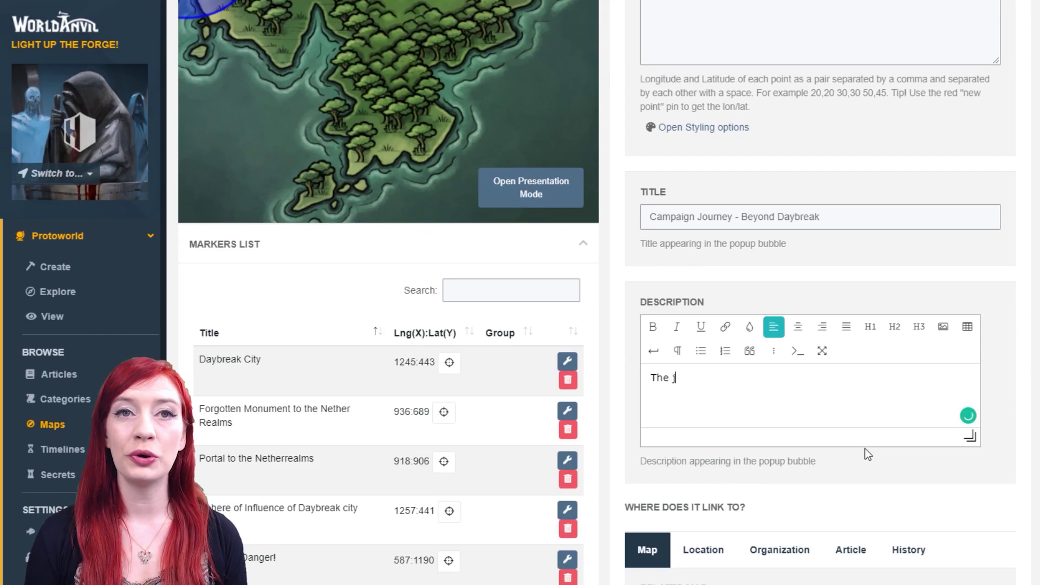
text(ourney of the Pa)
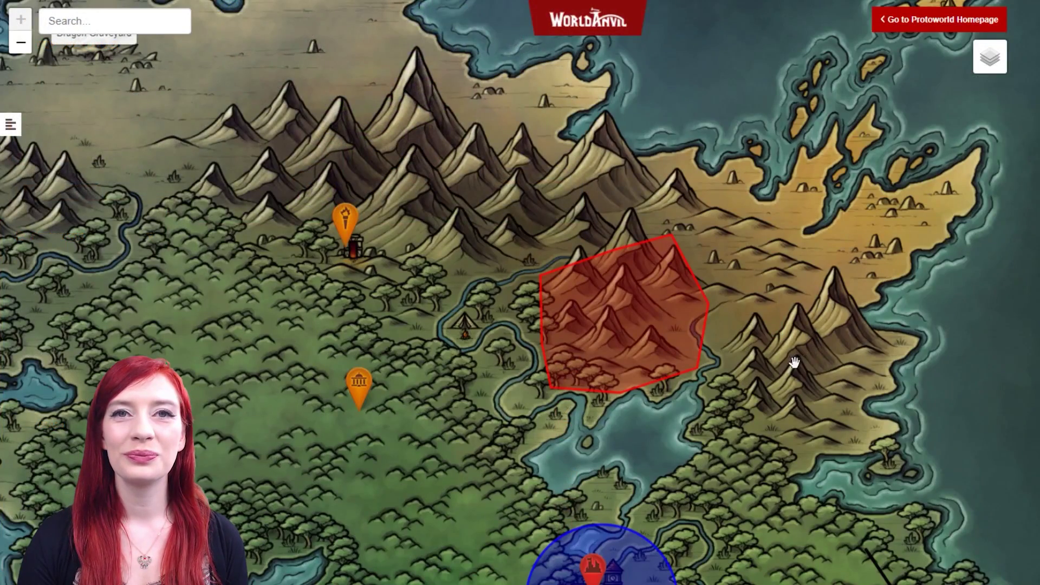
click(698, 342)
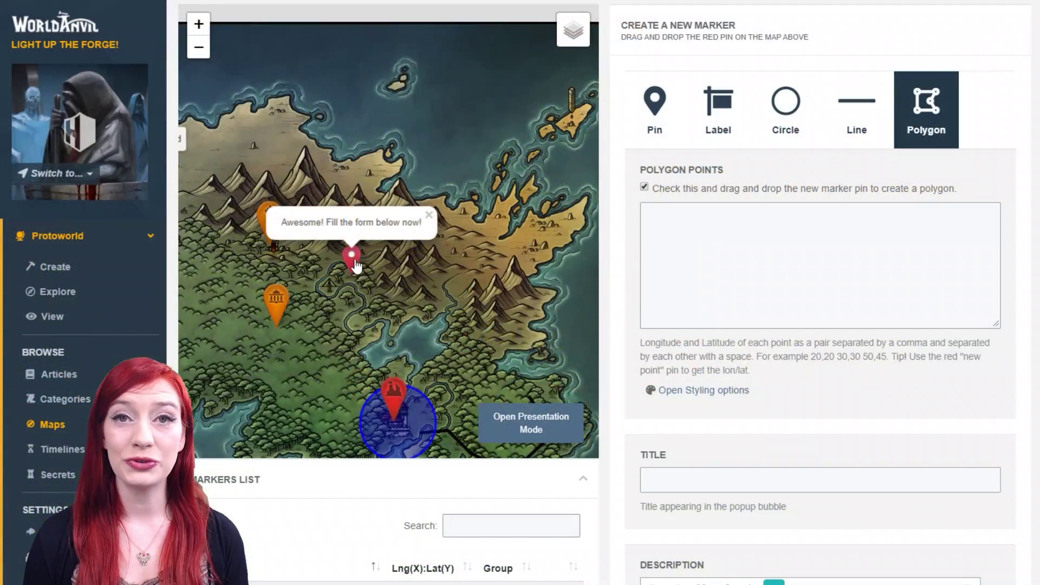
Step: Outline the eight-point Hill Giants polygon, finish its boulder warning, and reveal the styling options
drag(356, 318, 440, 227)
drag(440, 227, 374, 248)
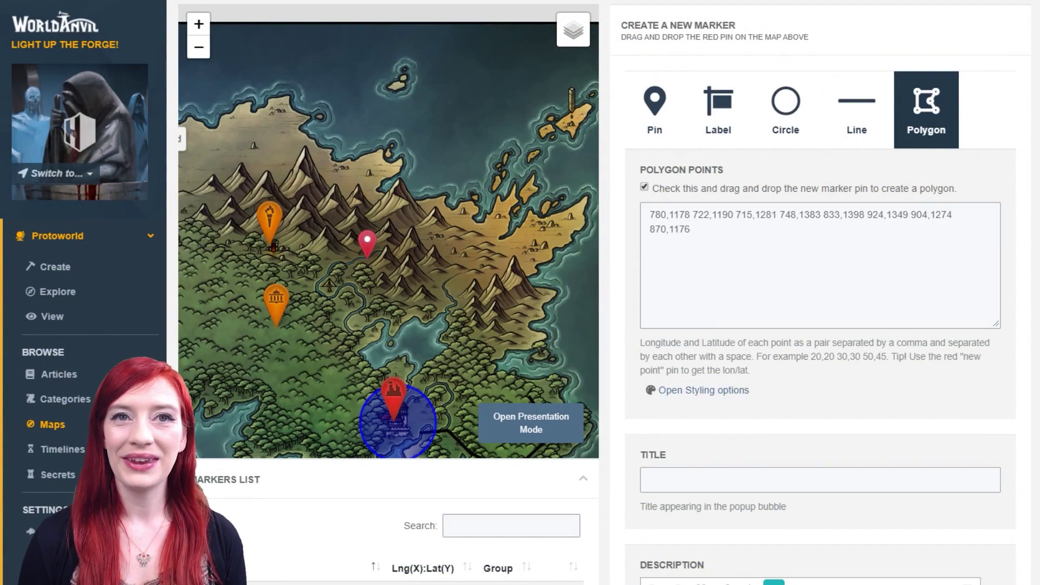
text(normous feet.)
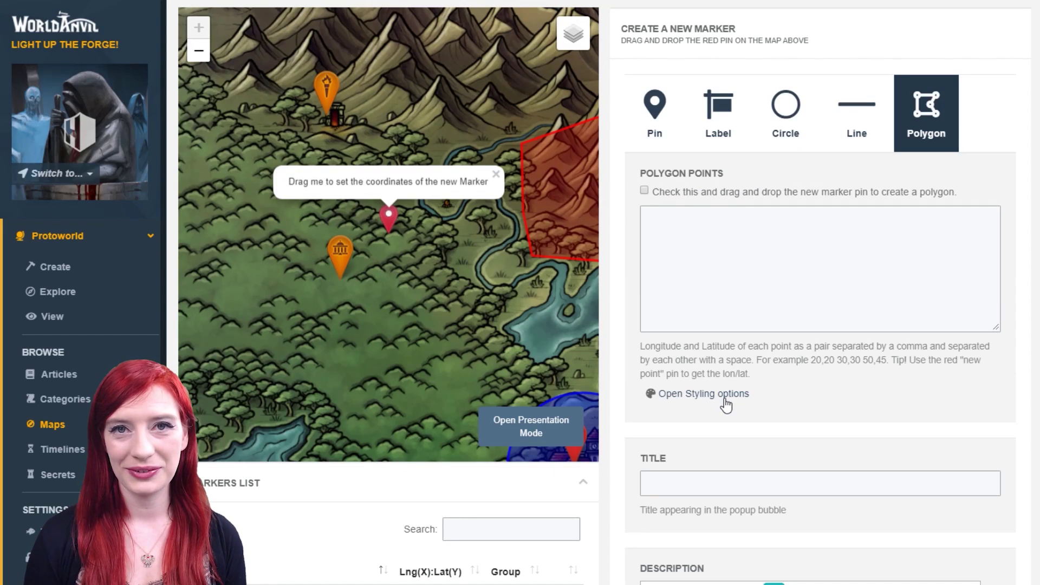
click(724, 399)
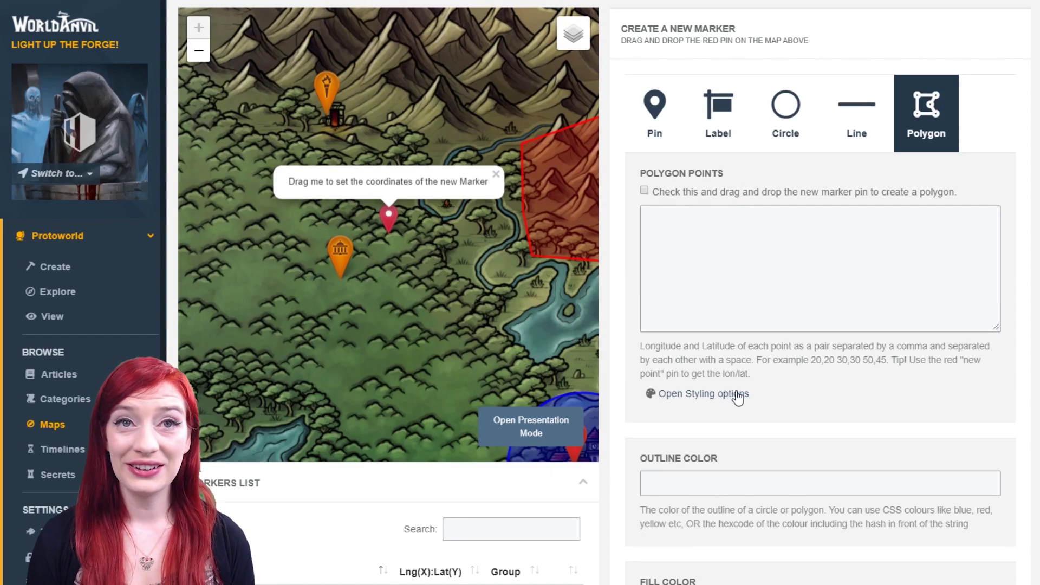
Step: Style the polygon with a red outline at 85% opacity and a brown fill at 15%
scroll(604, 292, down, 6)
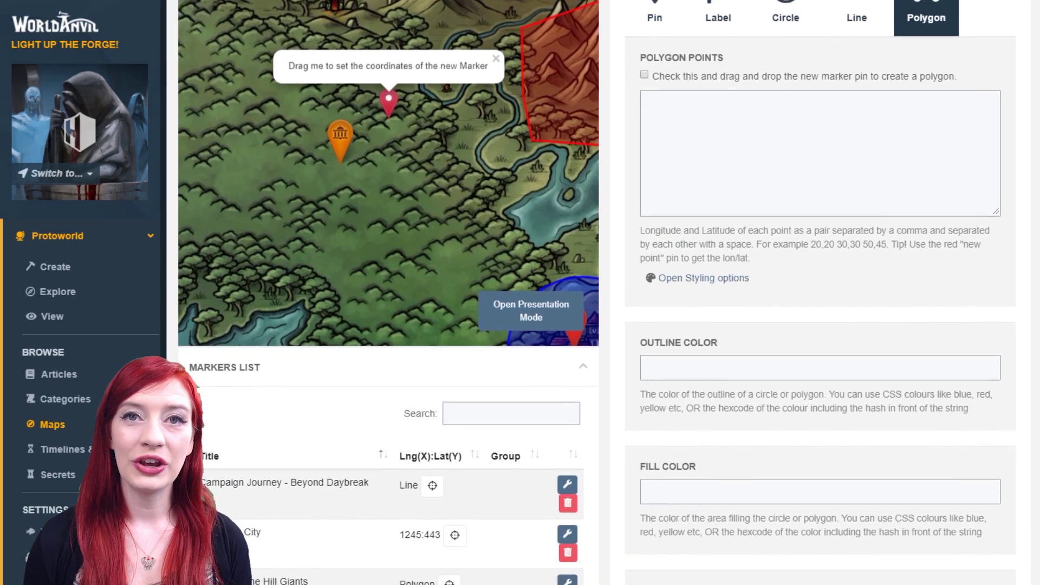
scroll(604, 293, down, 2)
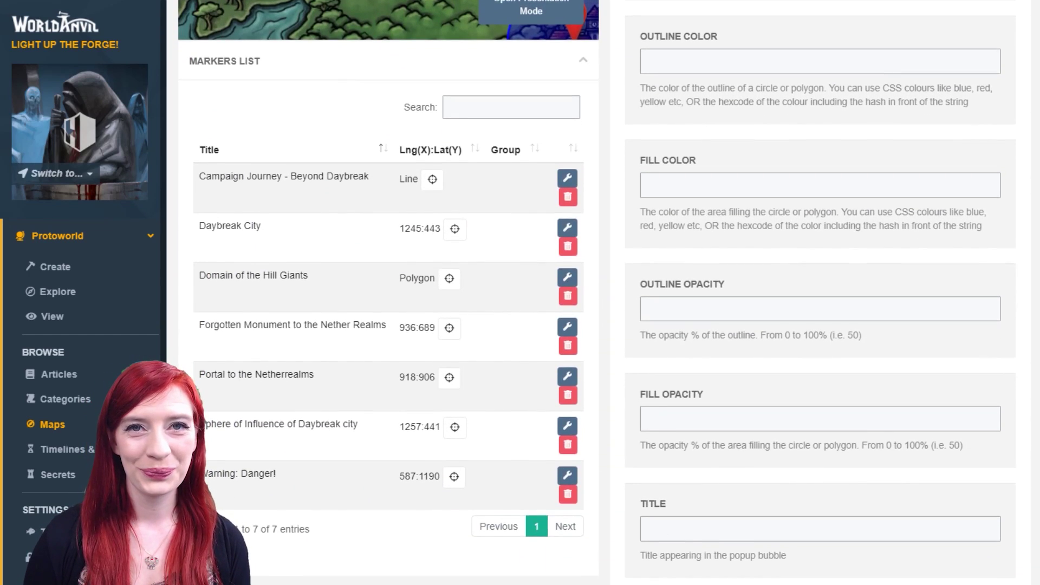
click(762, 68)
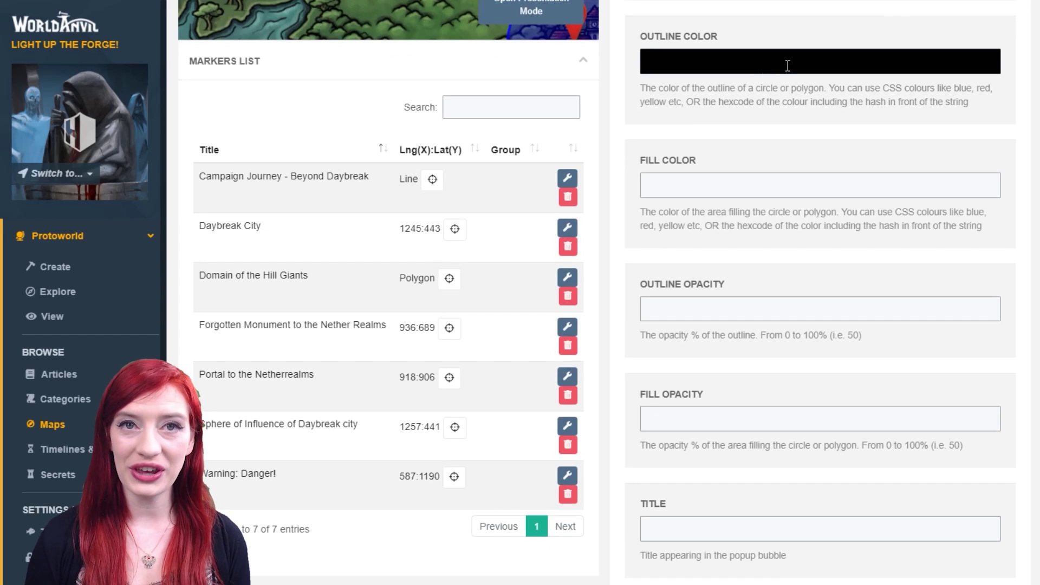
click(683, 179)
text(brown)
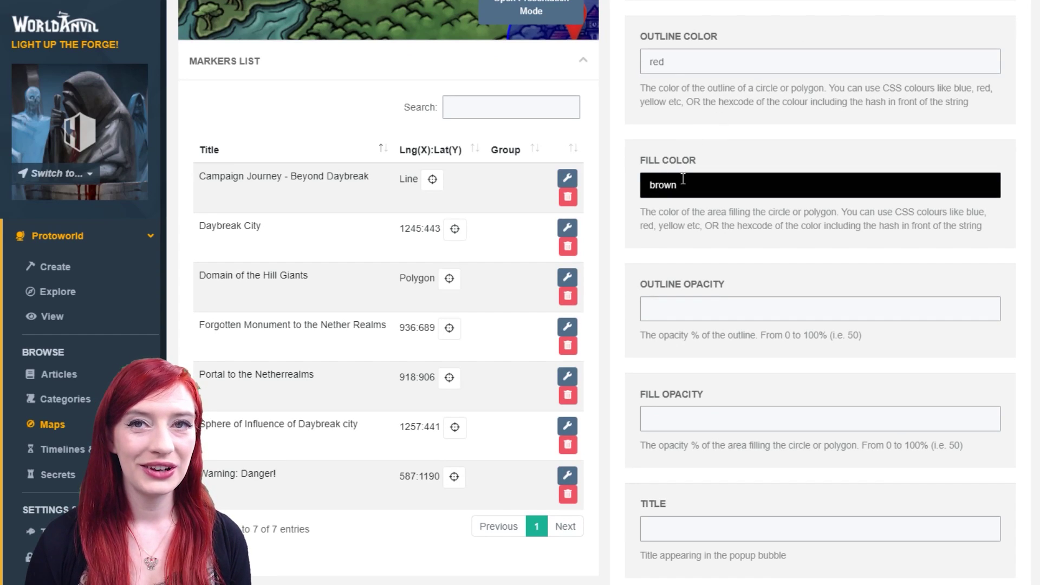
click(707, 303)
text(85)
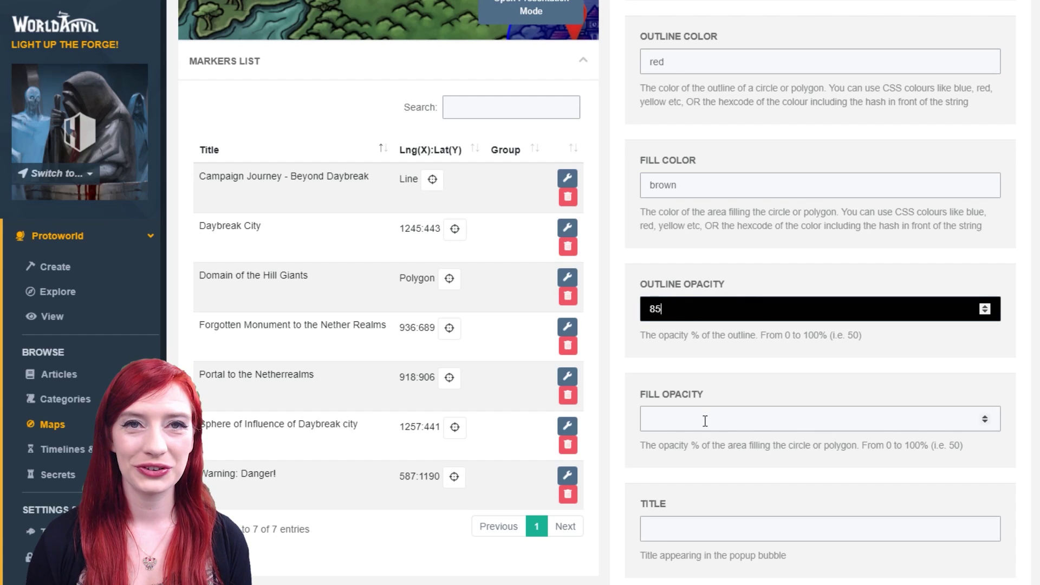
click(705, 421)
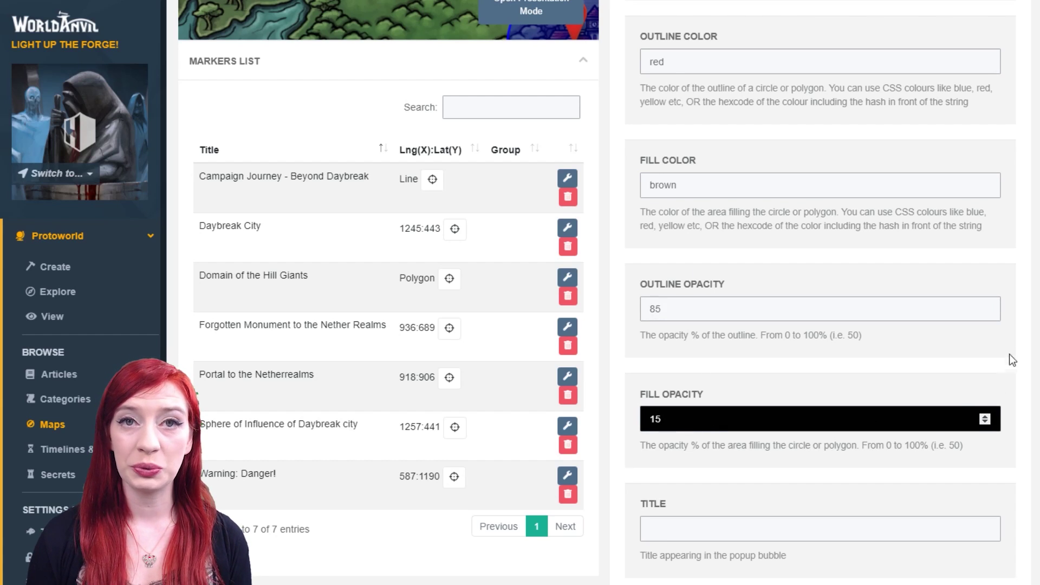
scroll(596, 293, down, 2)
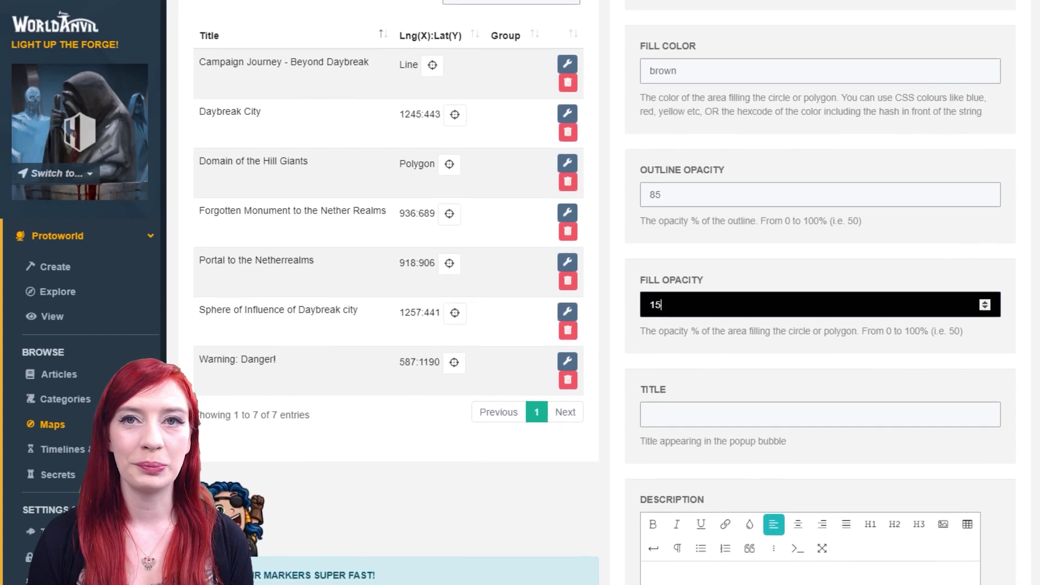
click(750, 84)
scroll(750, 84, down, 10)
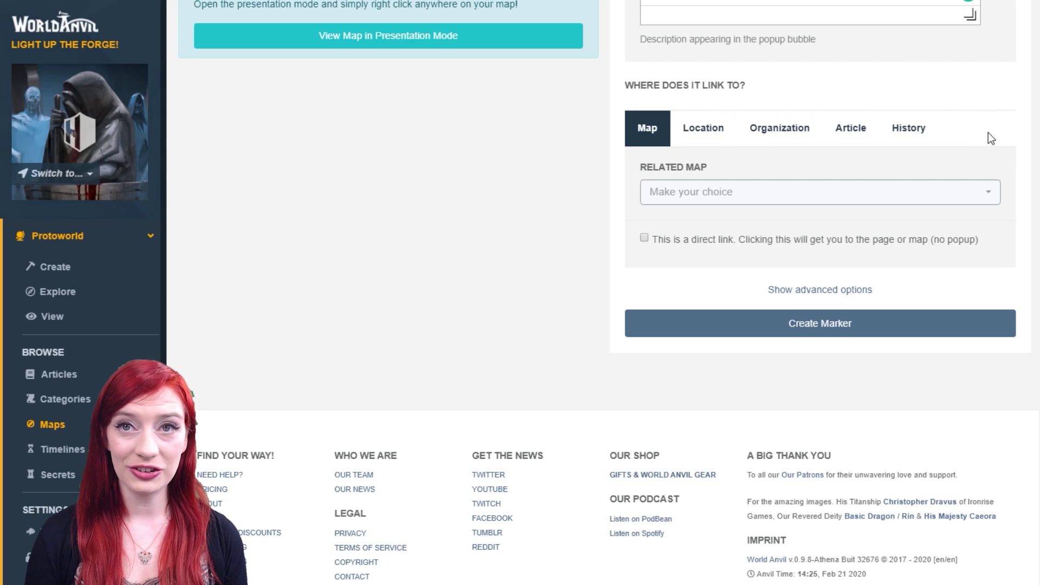
Step: Try linking the marker to The City of Testington, The Foggy Dungeon, Testy Empire and Chapter 1 – The Dreaming
click(978, 194)
click(869, 313)
click(703, 128)
click(703, 193)
click(704, 267)
click(780, 128)
click(727, 193)
click(708, 253)
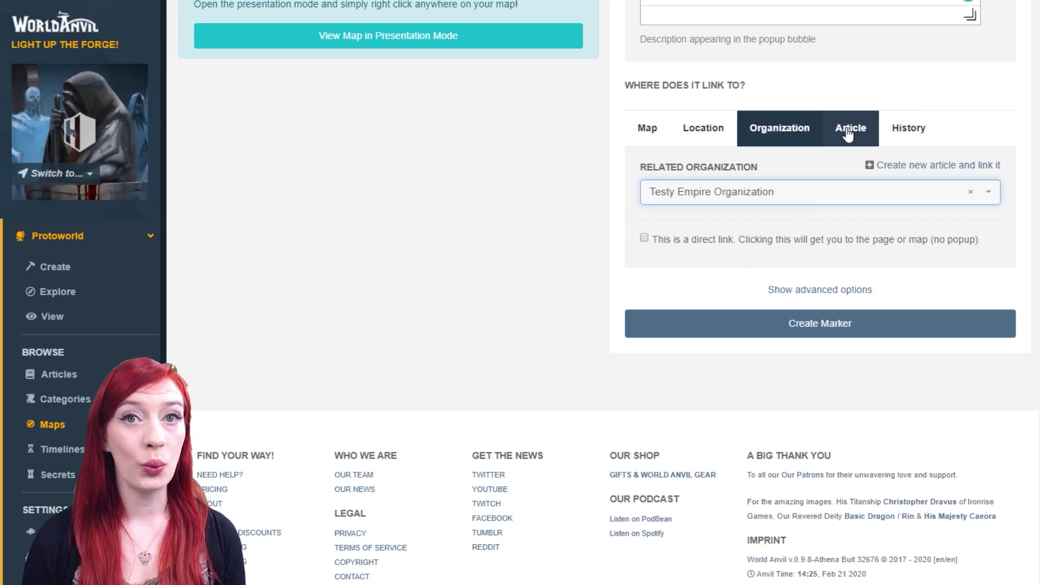
click(851, 128)
click(766, 193)
click(786, 310)
Step: Link the marker to the Example Life, Milestone history entry as prose and reveal advanced options
click(908, 128)
click(824, 194)
click(782, 340)
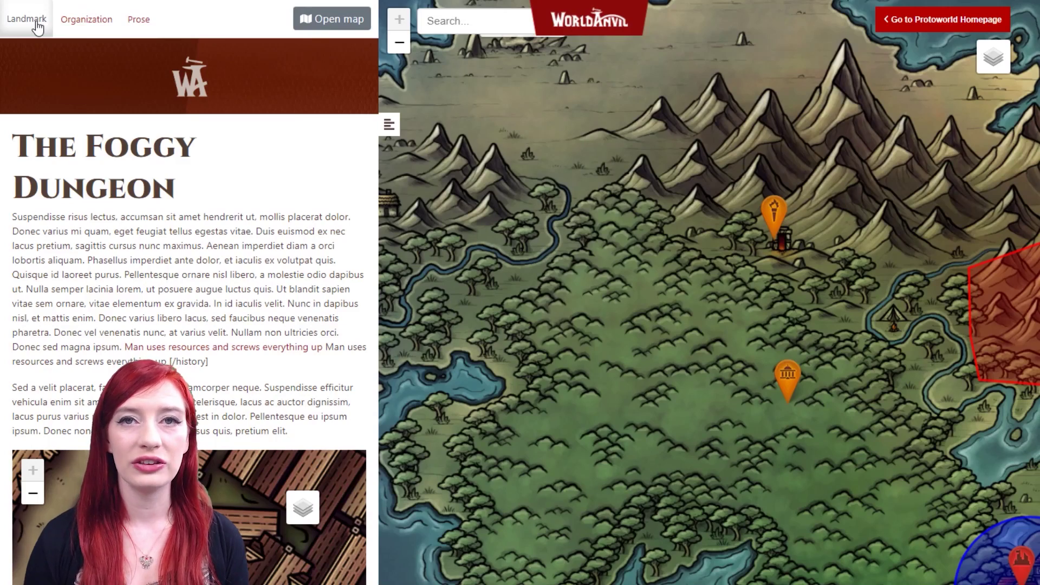
click(71, 22)
click(137, 21)
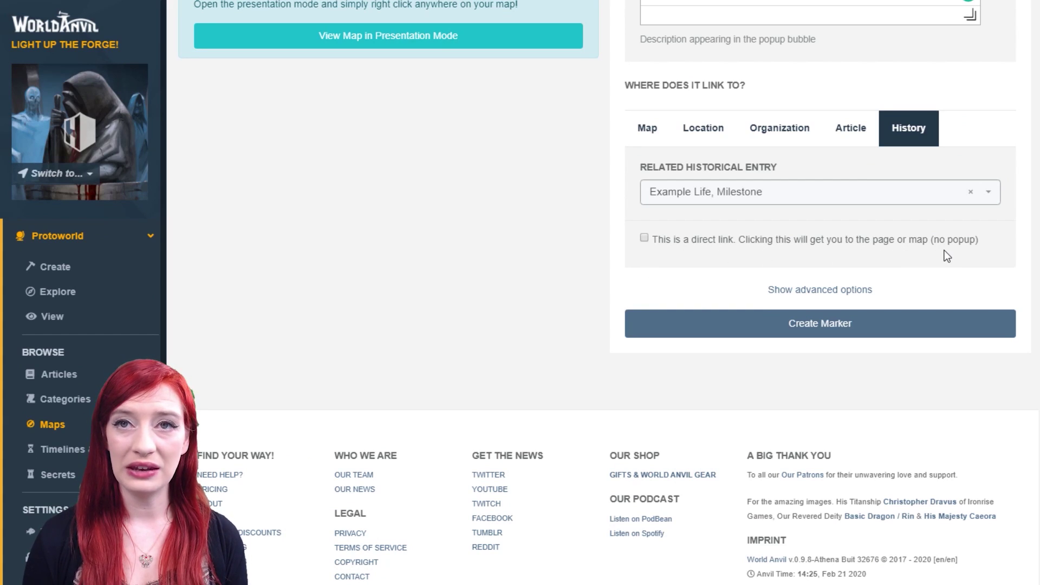
click(841, 295)
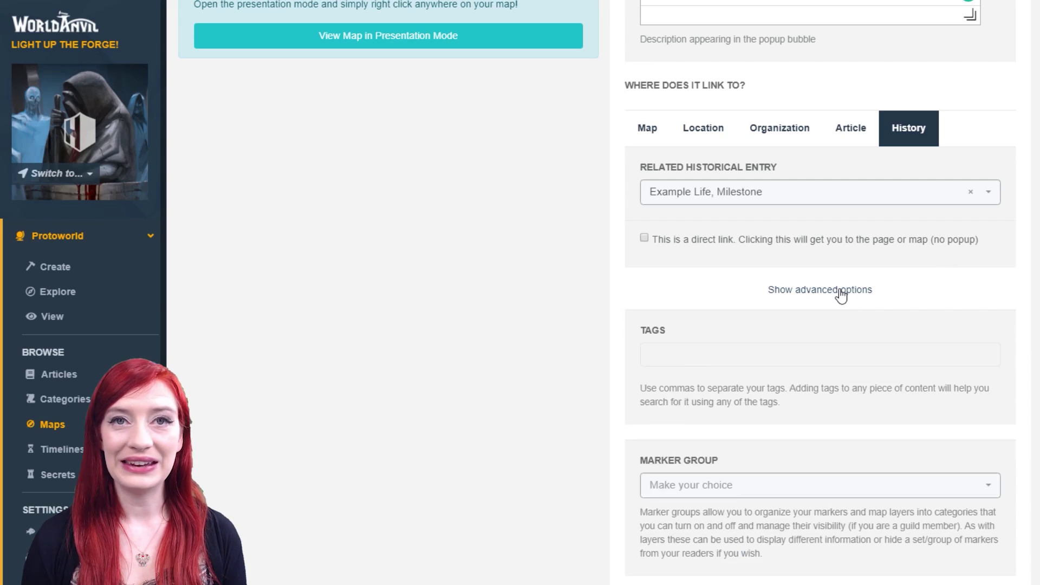
Step: Tag the marker #Encounter and check the marker group list, which is empty
scroll(820, 293, down, 5)
click(778, 81)
text(#Encounter)
click(796, 227)
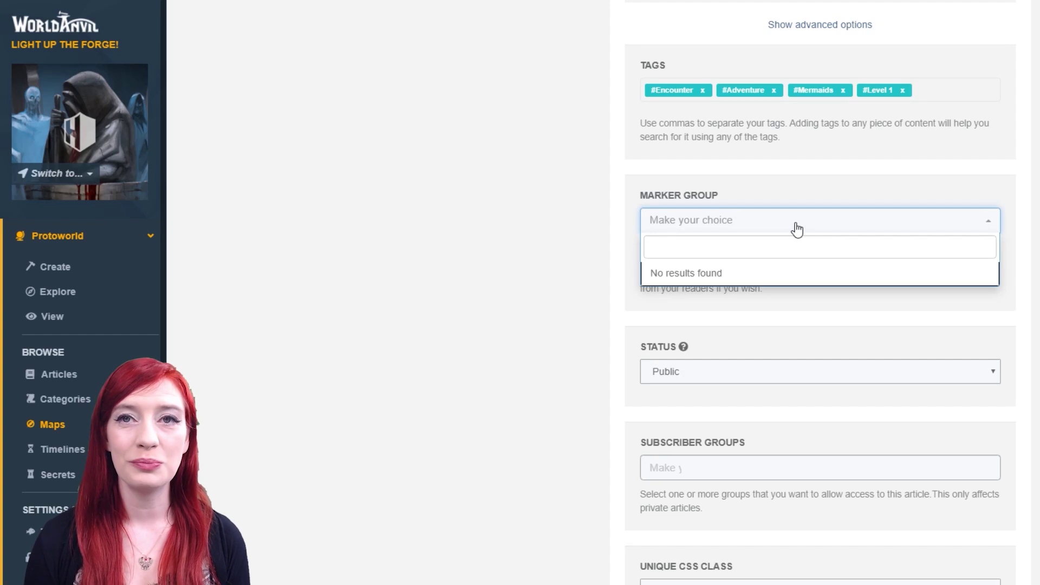
click(950, 199)
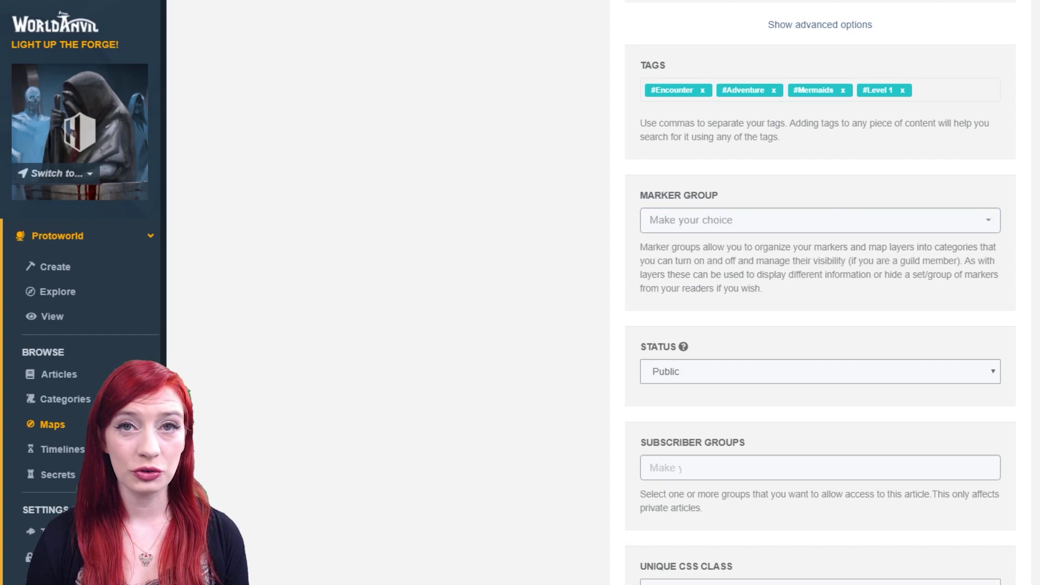
scroll(821, 293, down, 6)
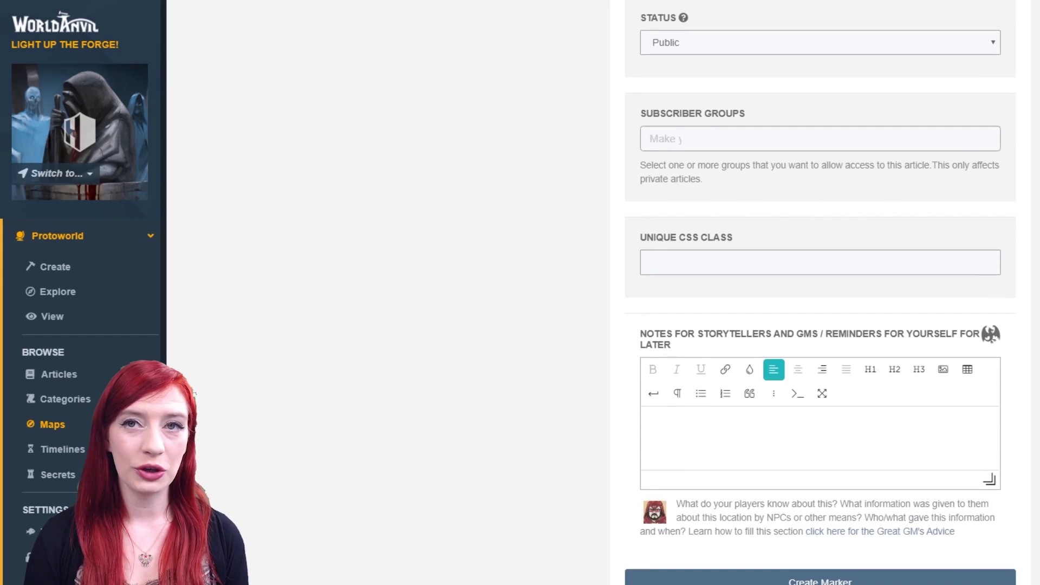
scroll(932, 42, down, 1)
scroll(931, 44, up, 1)
scroll(924, 43, down, 1)
scroll(924, 43, up, 1)
Step: Restrict the marker to Beta Readers and Players and add the GM note 'This is the encounter for Session 8, the mid-season finale.'
click(845, 140)
click(843, 199)
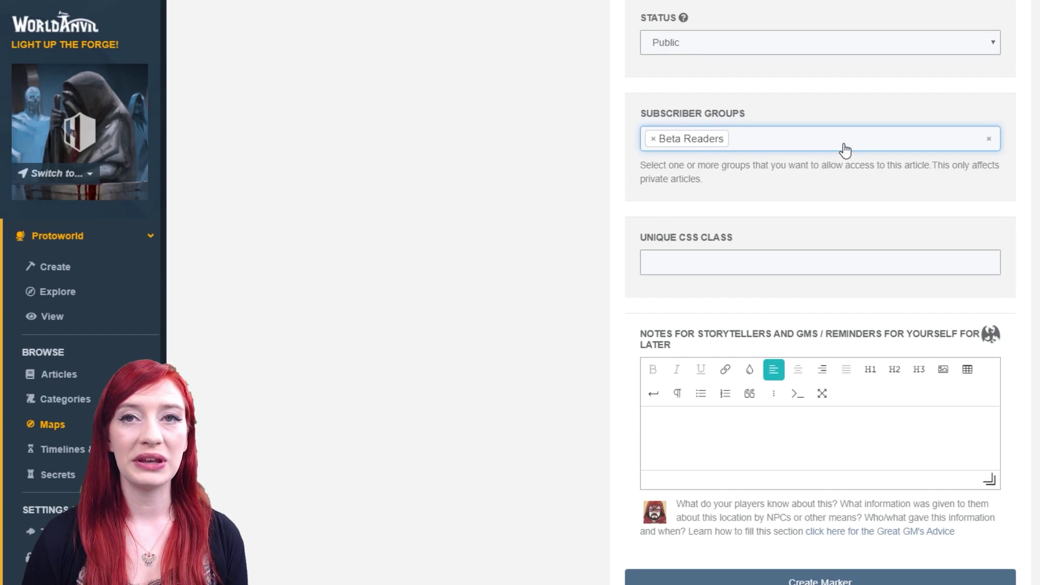
click(845, 147)
click(827, 161)
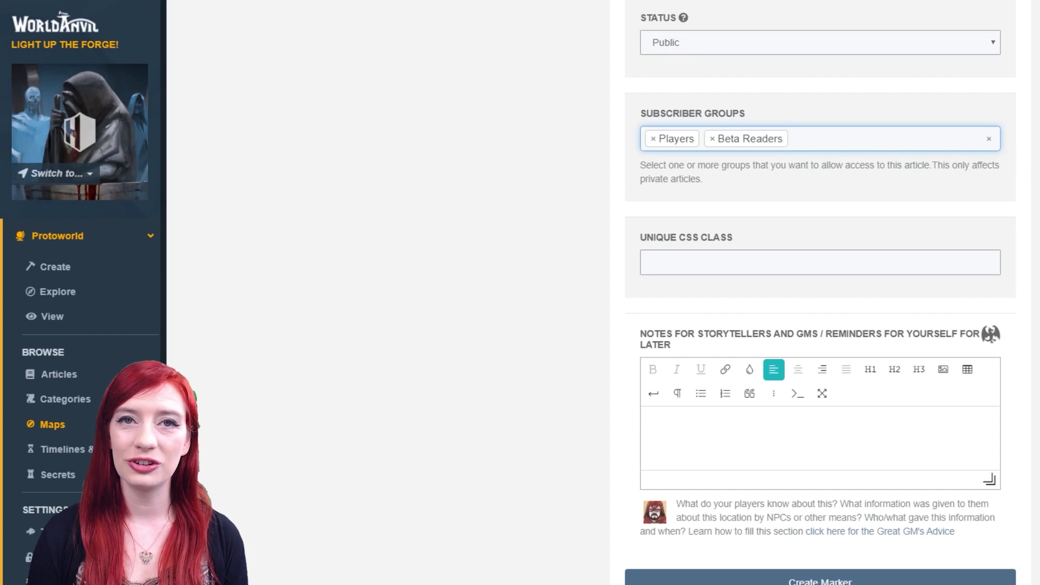
click(899, 263)
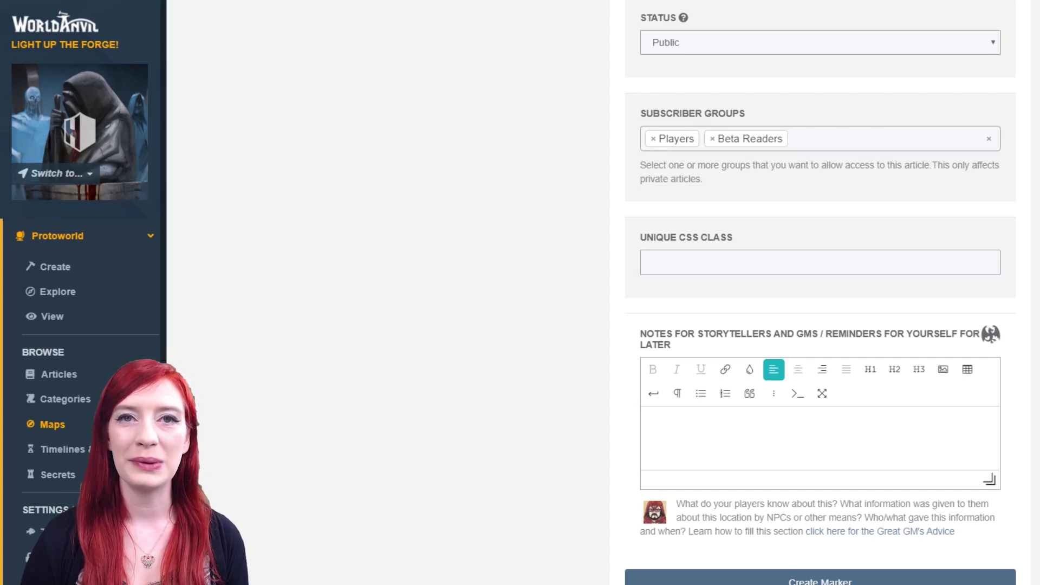
click(845, 448)
text(This is the encounter for Session 8, the mid-season finale.)
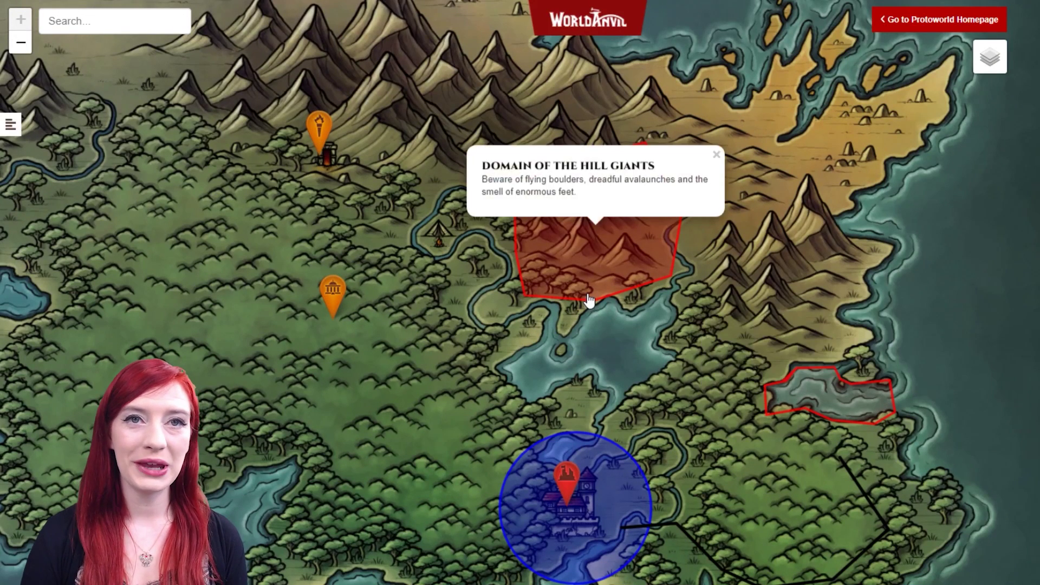
Step: Toggle the Settlements and Landmarks groups, leaving both visible on the island map
mouse_move(341, 307)
mouse_move(506, 497)
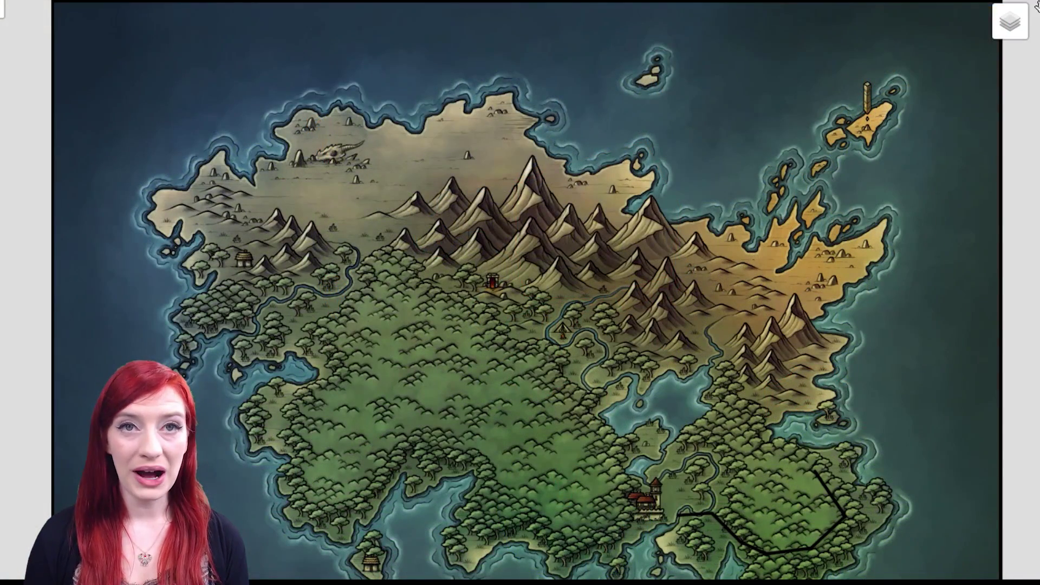
mouse_move(1016, 24)
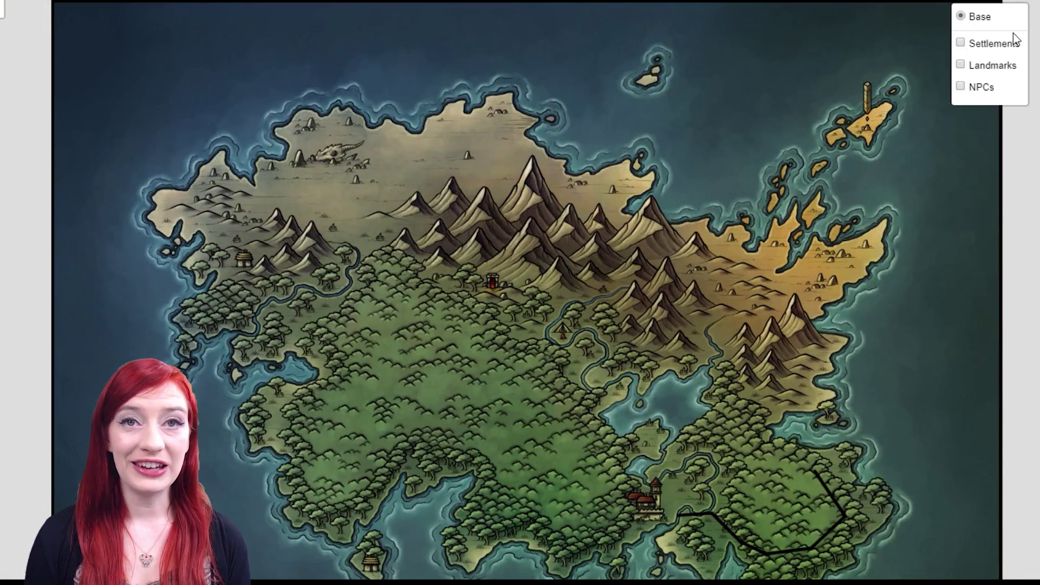
click(959, 44)
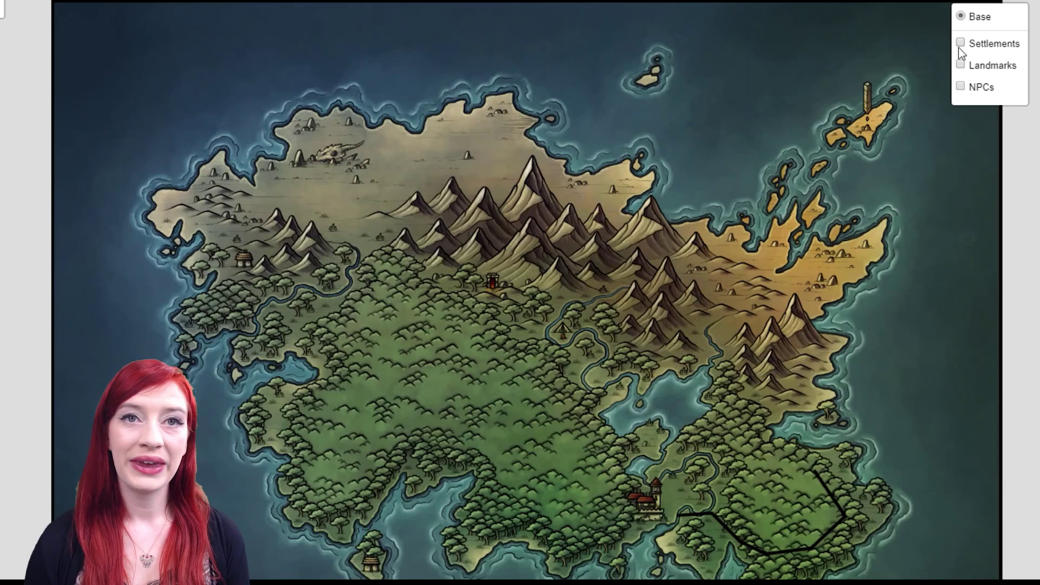
click(960, 44)
click(960, 65)
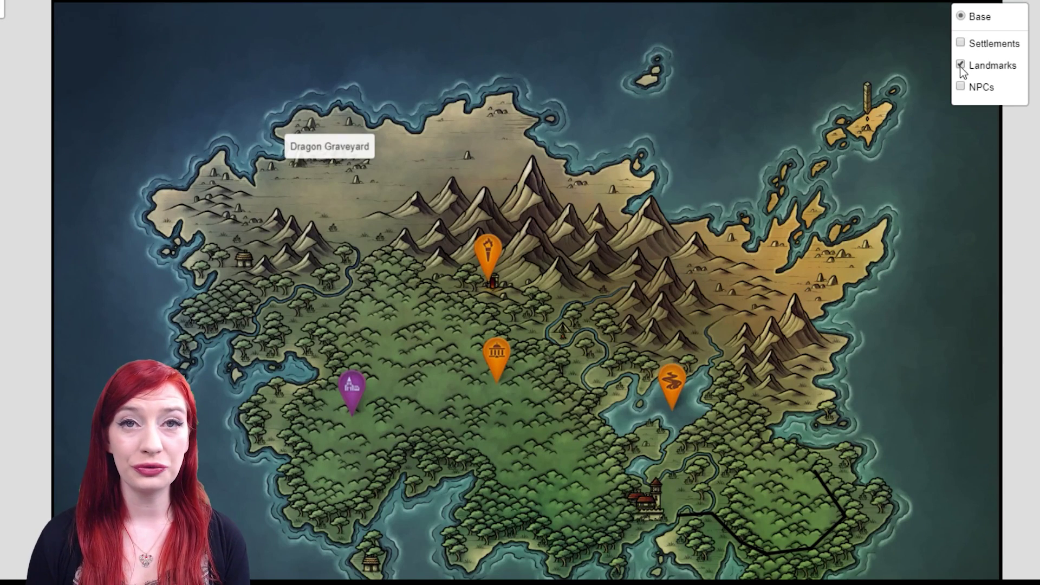
click(960, 65)
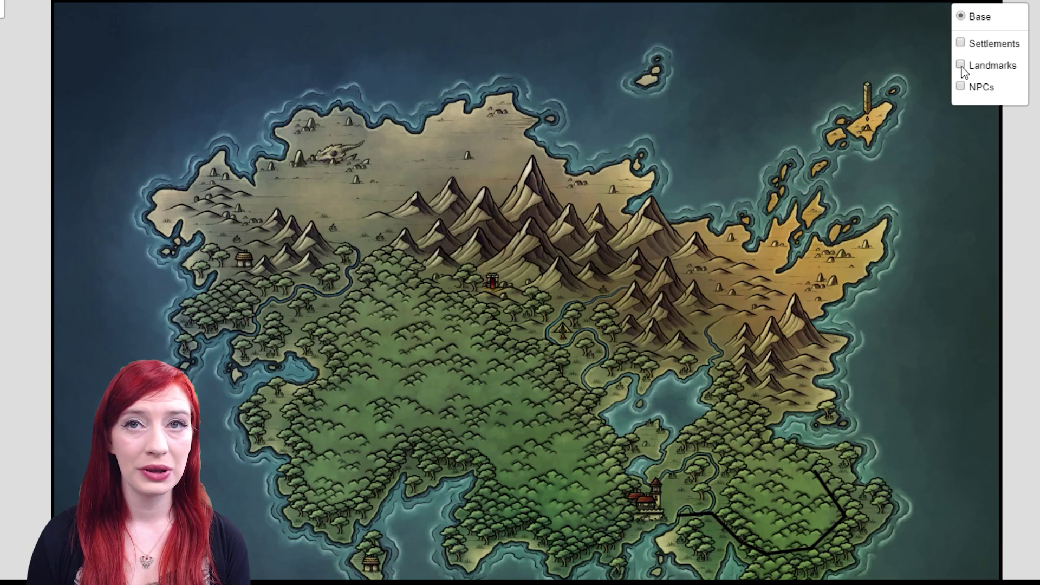
click(960, 43)
click(960, 65)
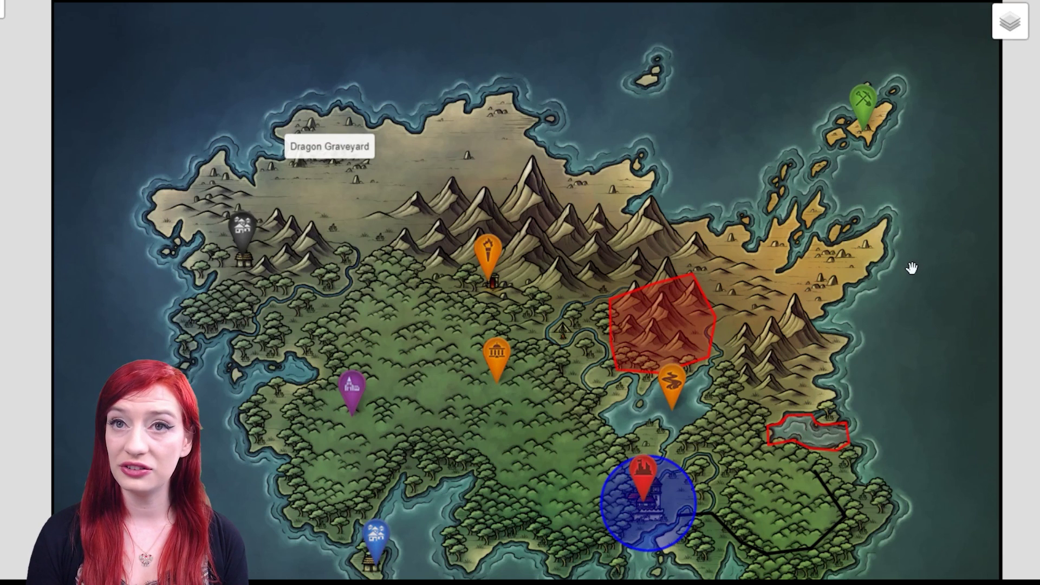
Step: View the Hill Giants, Here Be Mermaids, Glass Lake and Forgotten Monument popups
click(705, 317)
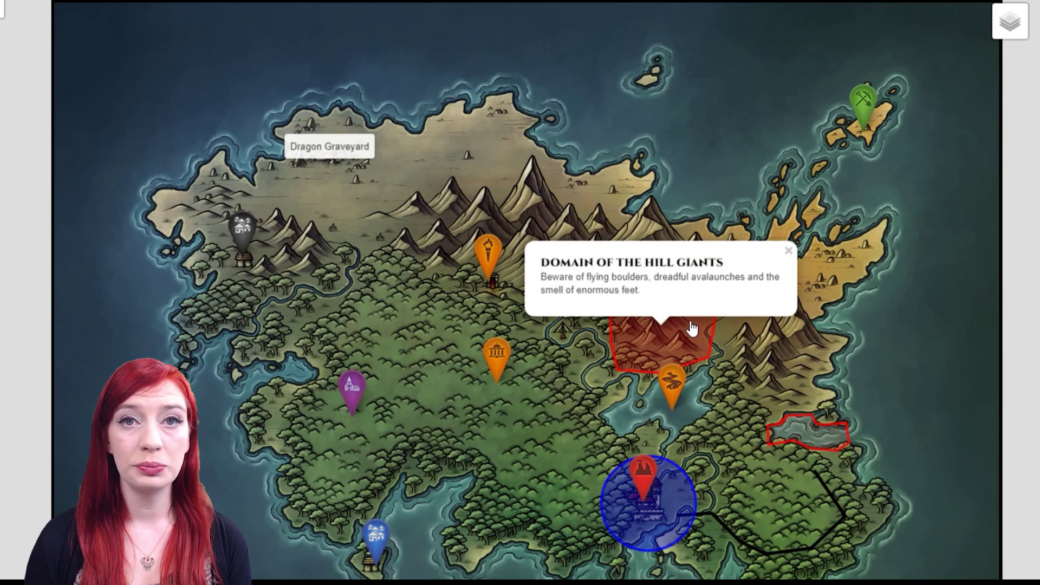
click(791, 435)
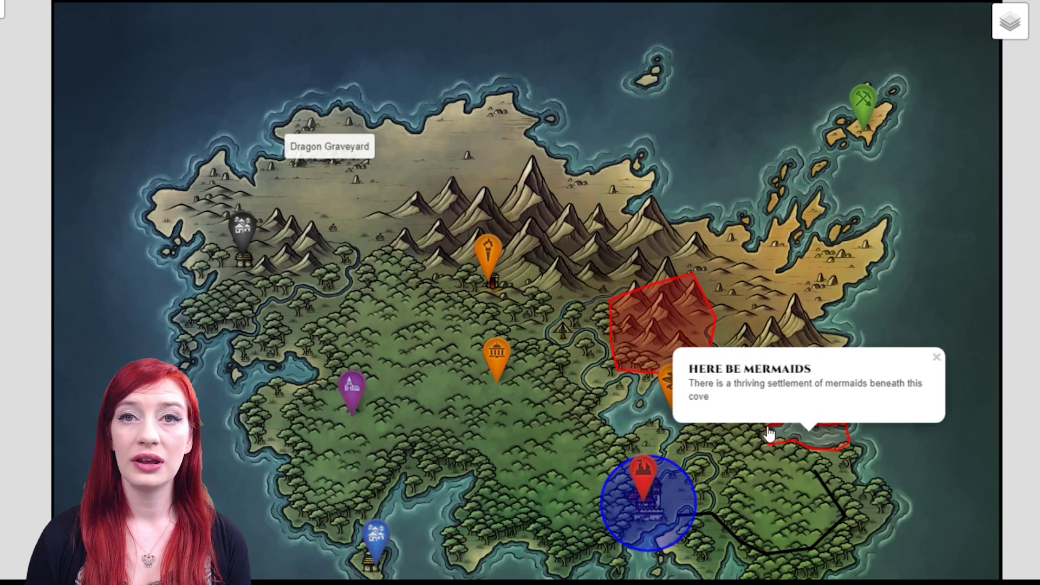
click(665, 394)
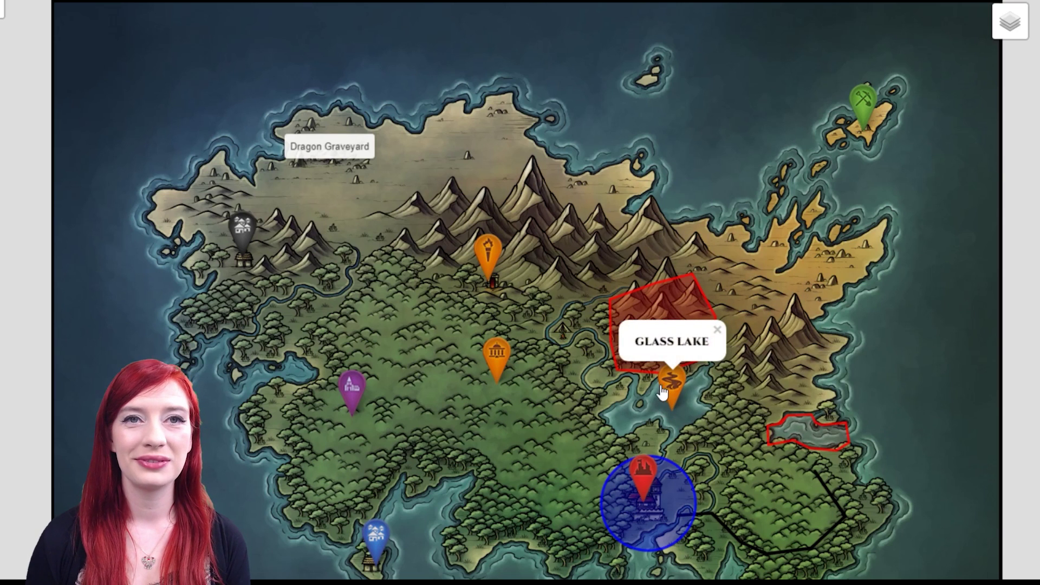
click(497, 358)
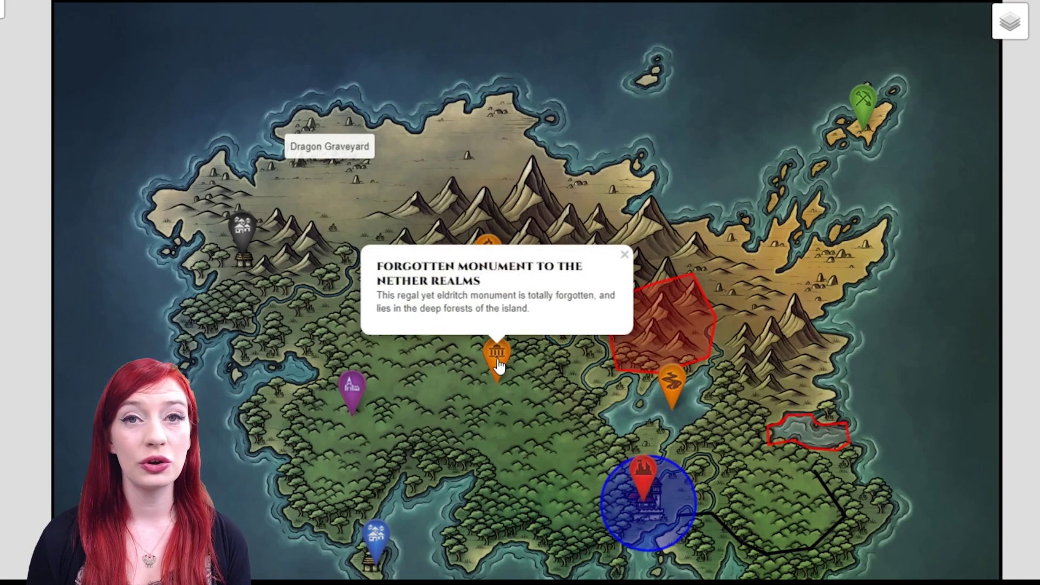
click(503, 413)
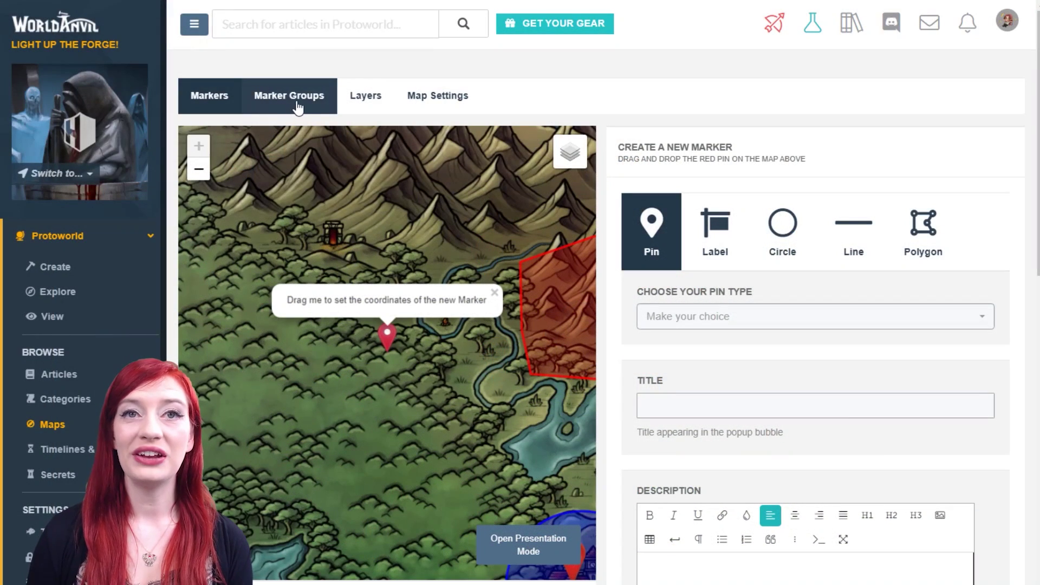
Step: Start a new marker group named 'Political borders' and reveal its advanced options
click(303, 107)
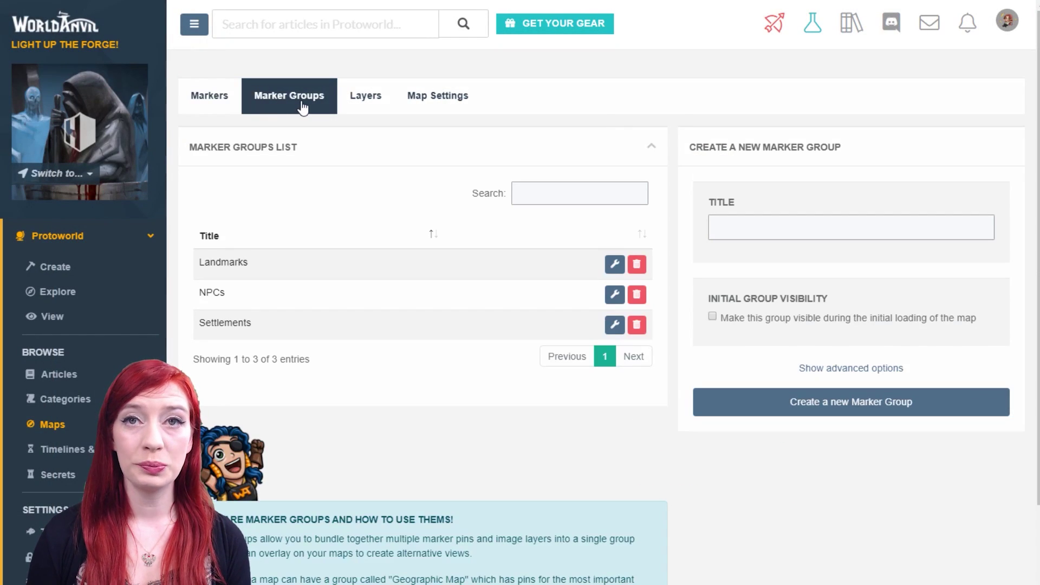
click(769, 227)
text(Political borders)
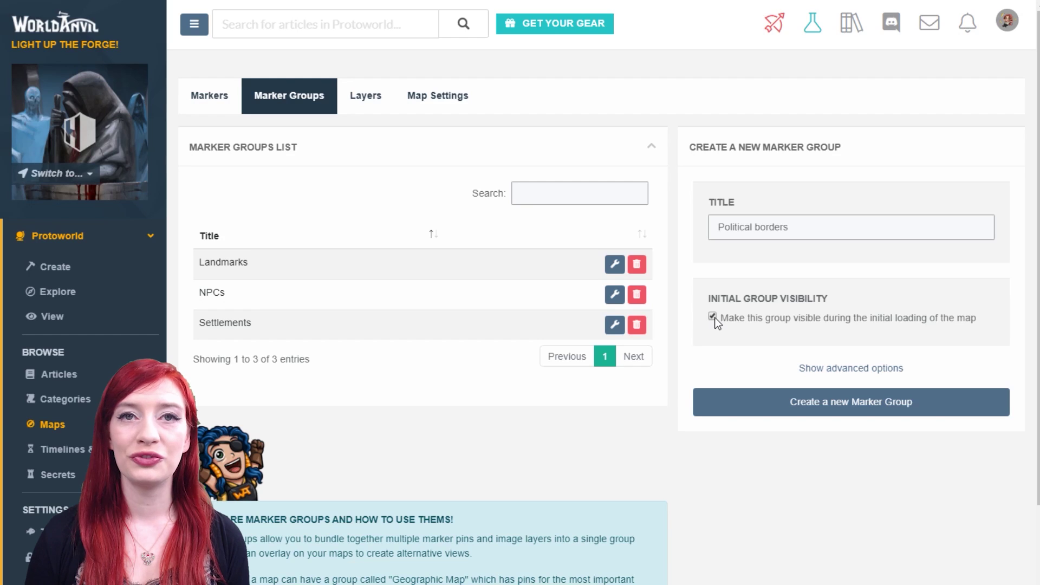
click(821, 370)
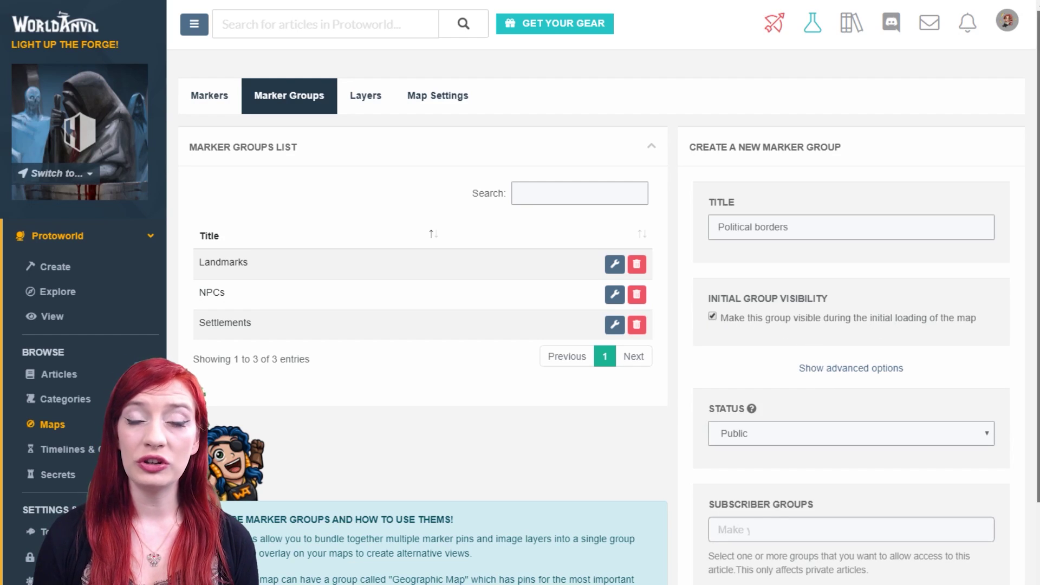
scroll(941, 283, down, 2)
scroll(997, 330, down, 1)
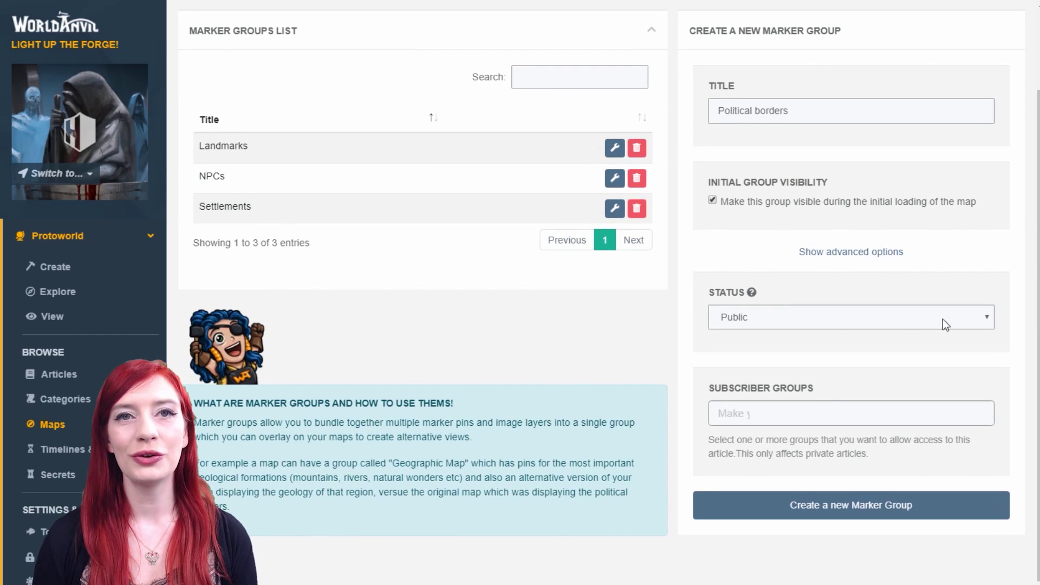
Step: Set the group's status, grant Players and Beta Readers access, and create the group
key(Down)
key(Up)
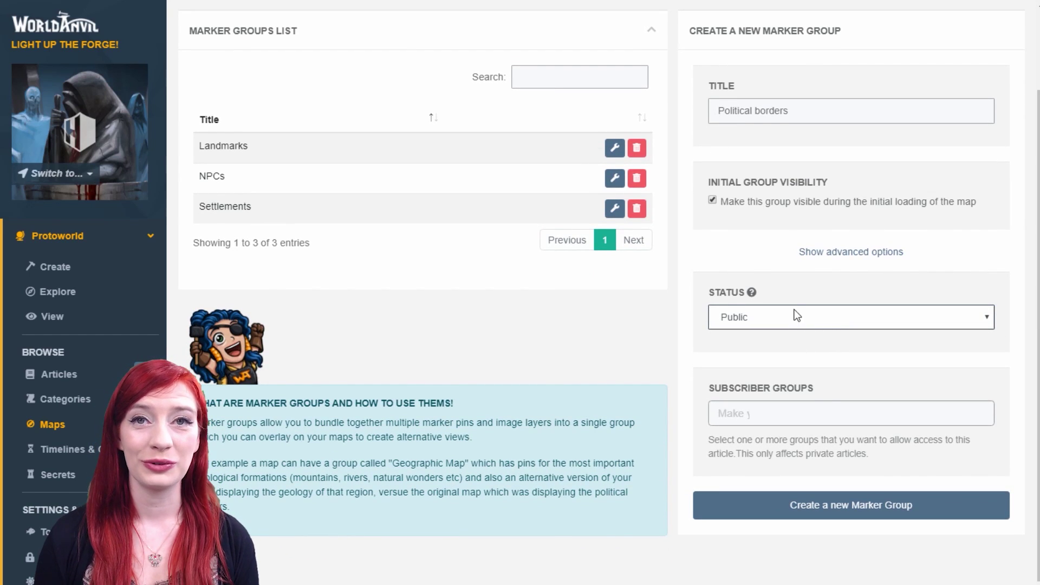
key(Down)
key(Up)
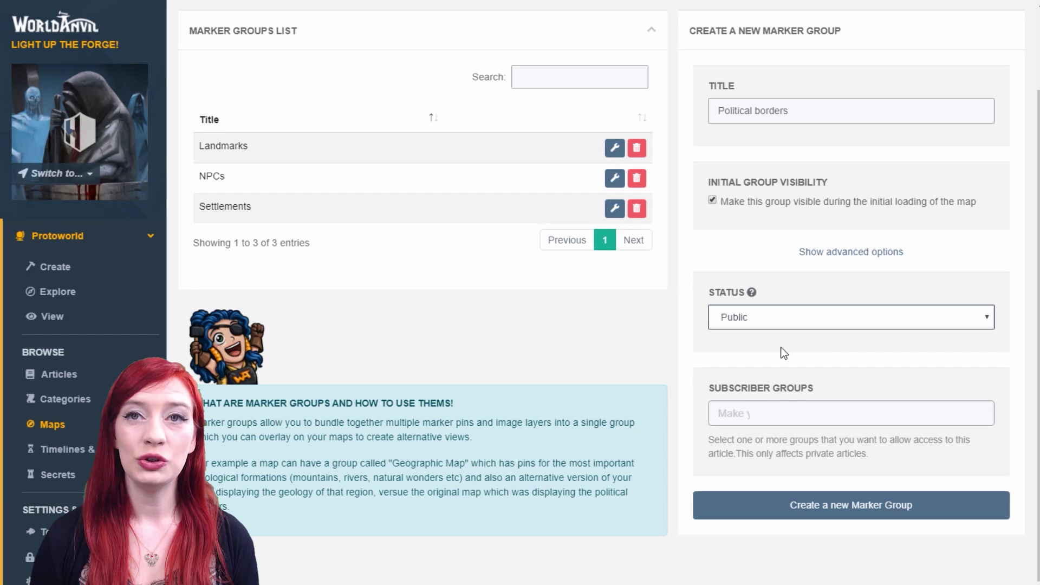
click(882, 420)
click(773, 437)
click(770, 415)
click(754, 458)
click(945, 505)
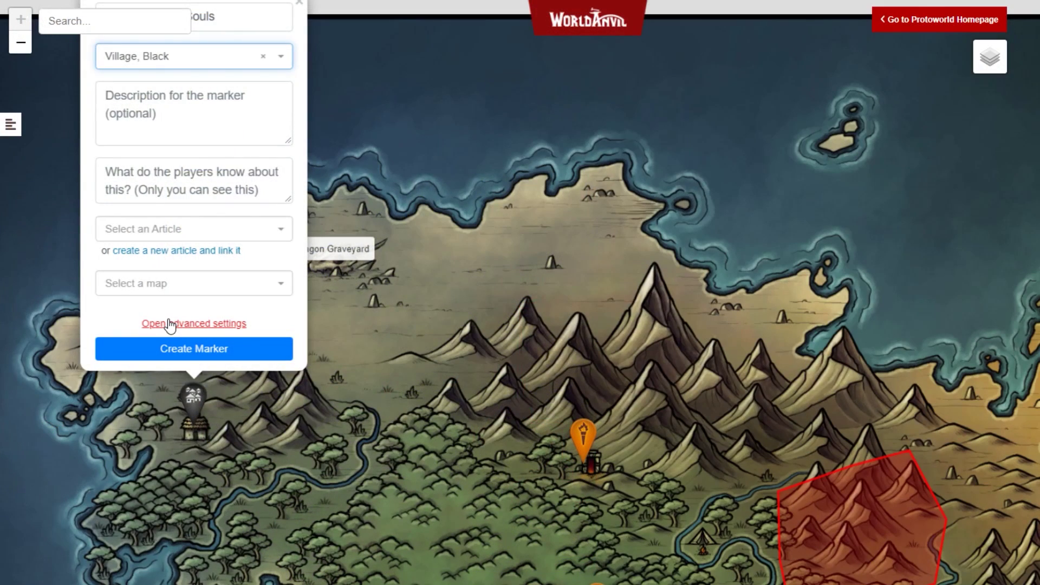
Step: Expand the new marker's full options and put it in the Settlements group
click(169, 323)
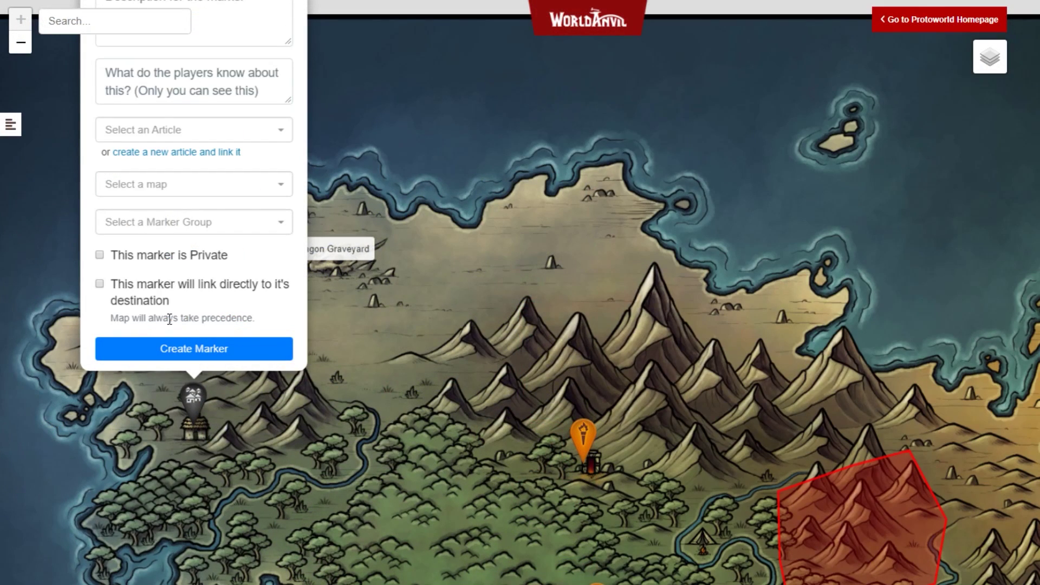
click(167, 225)
click(166, 276)
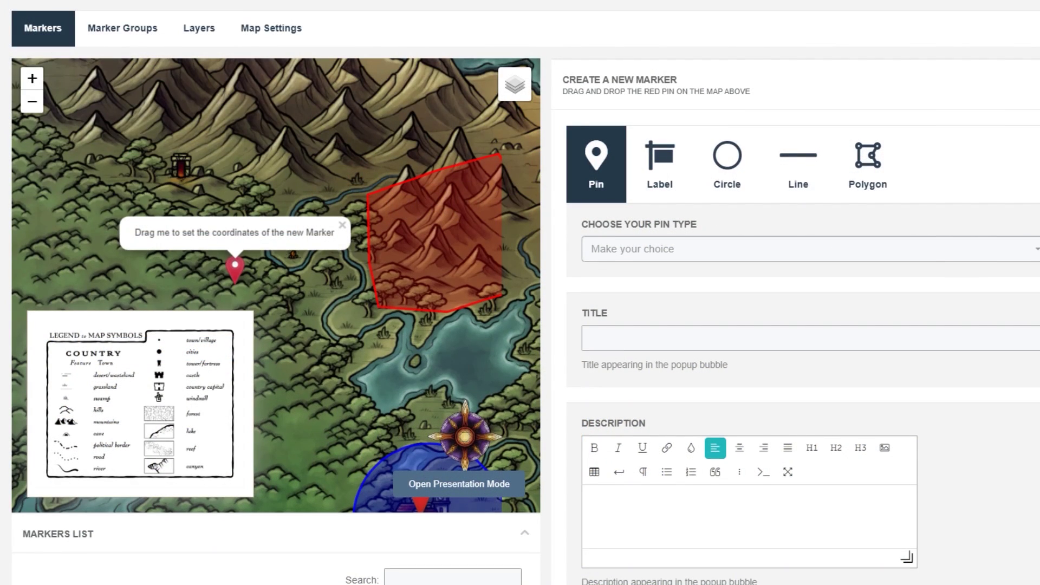
Step: In the Markers List, assign Campaign Journey and Warning: Danger! to Political borders, Glass Lake to NPCs
scroll(520, 293, down, 7)
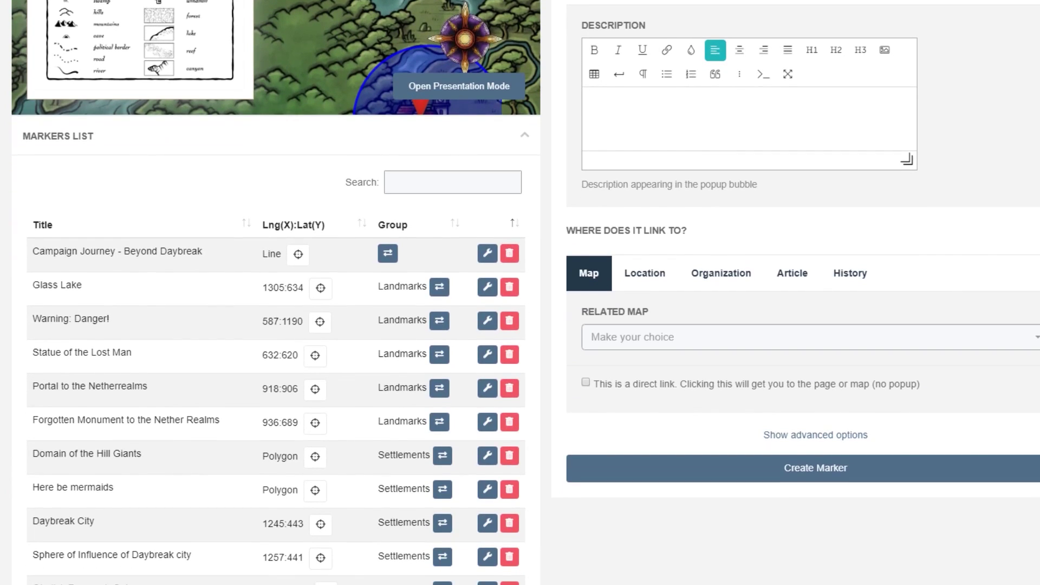
click(388, 253)
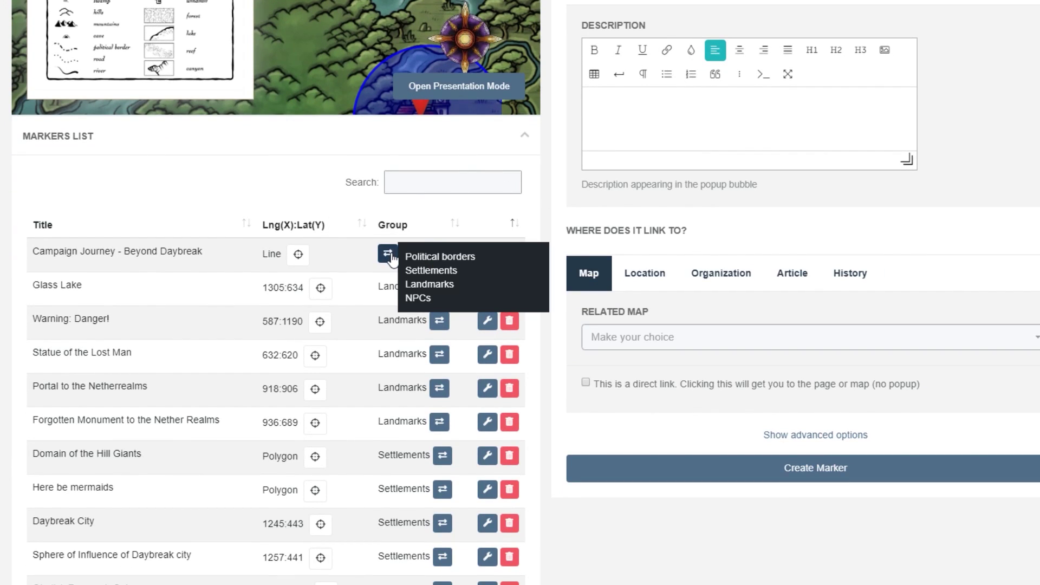
click(440, 258)
click(437, 298)
click(467, 342)
click(437, 331)
click(476, 335)
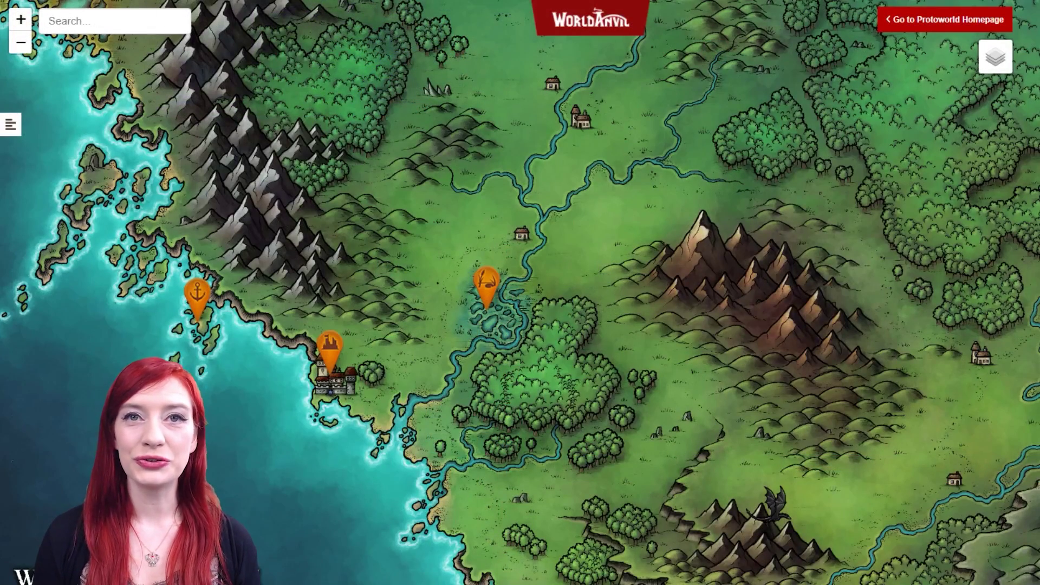
mouse_move(995, 56)
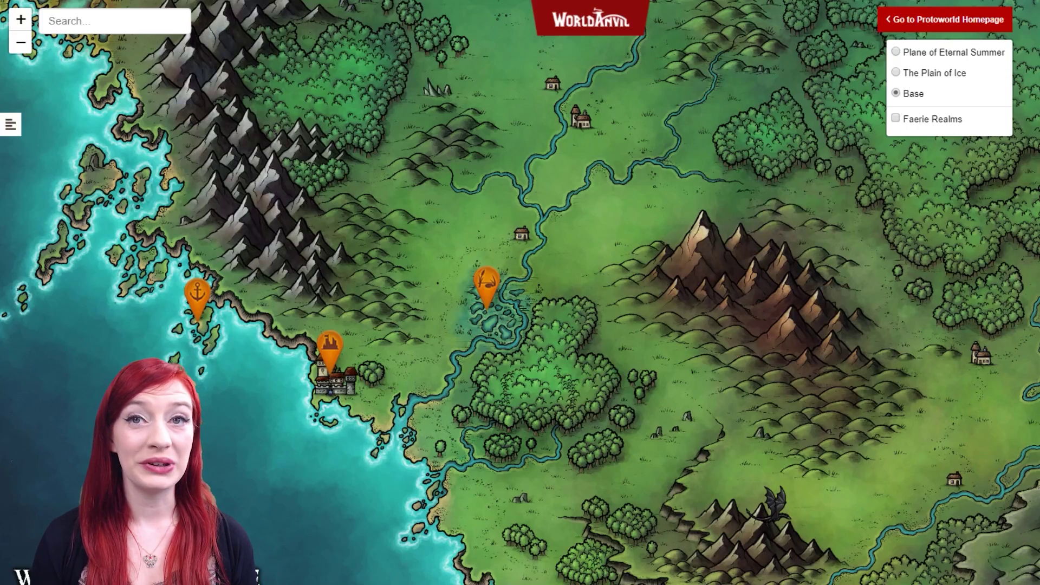
click(896, 53)
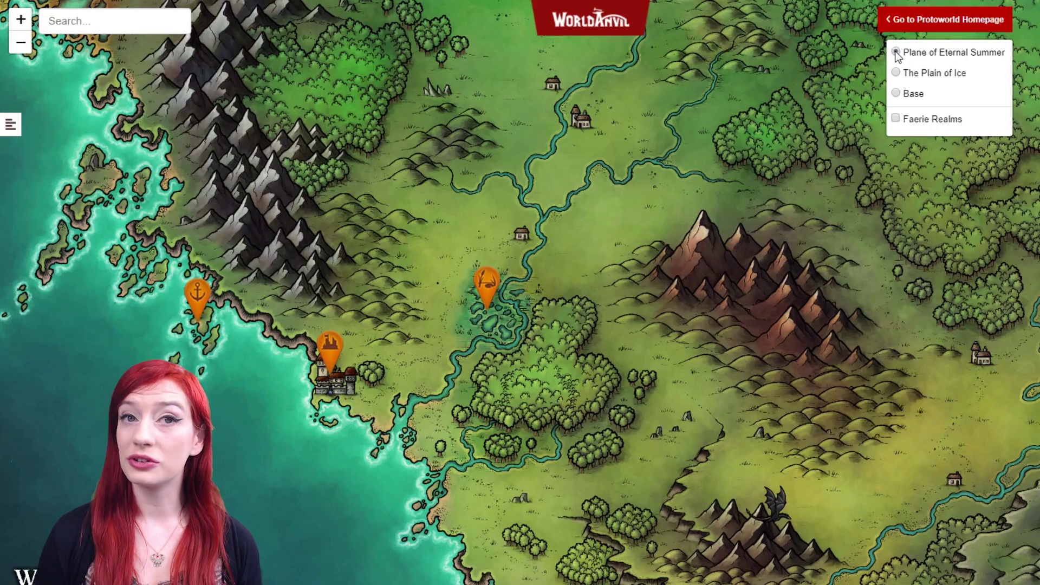
click(896, 73)
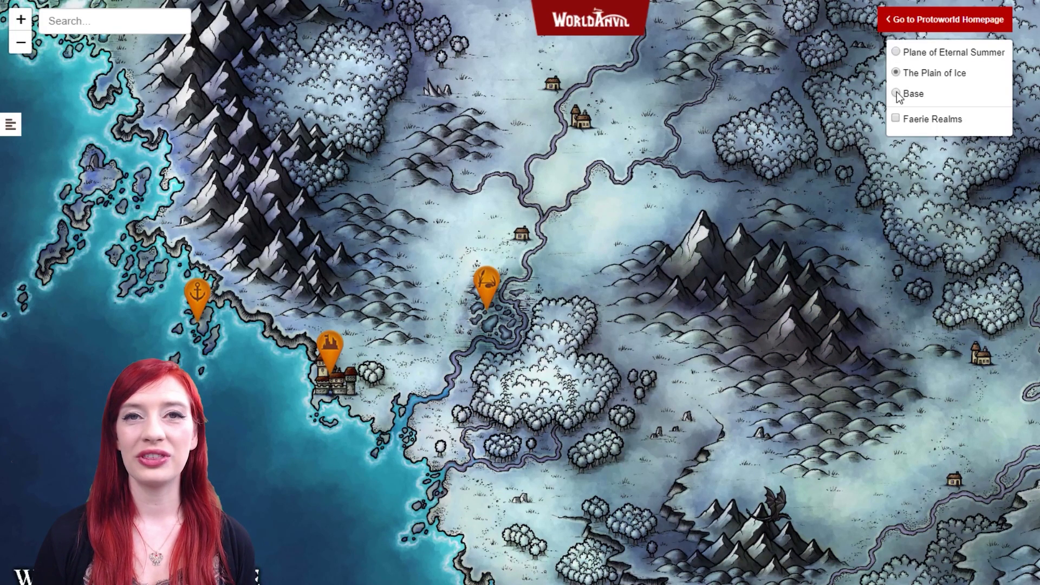
click(896, 93)
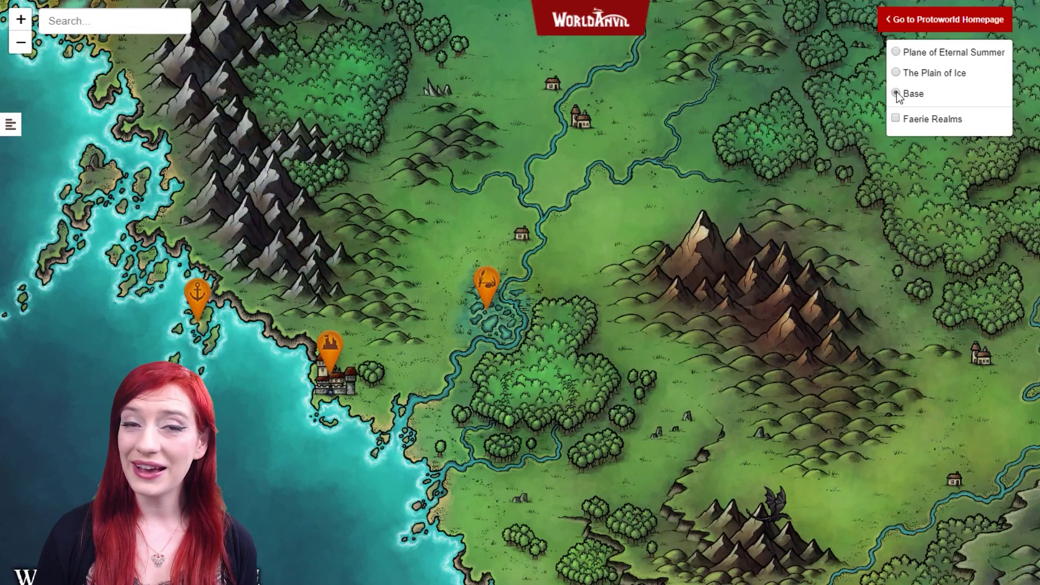
click(896, 119)
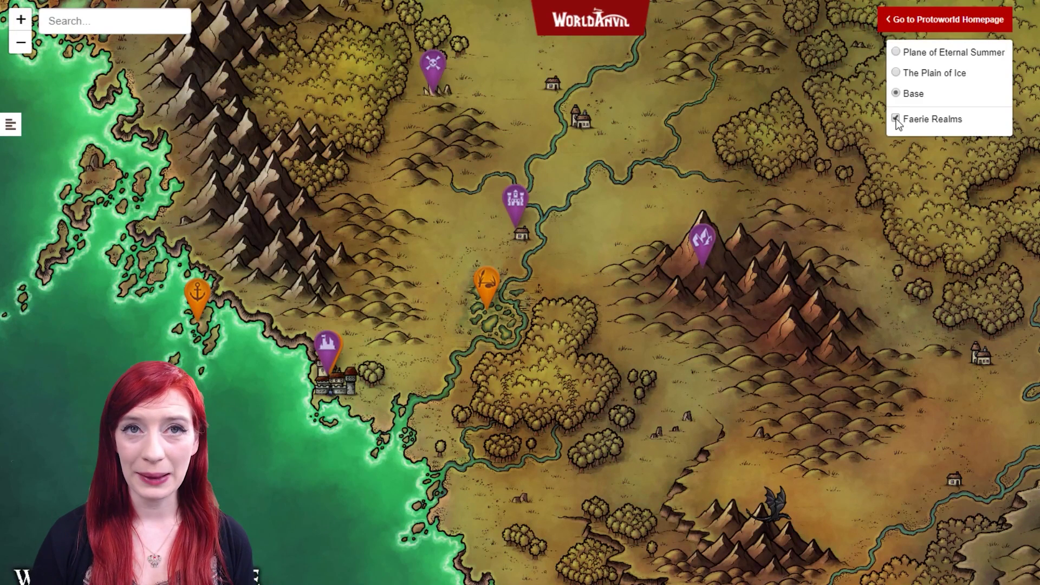
mouse_move(985, 65)
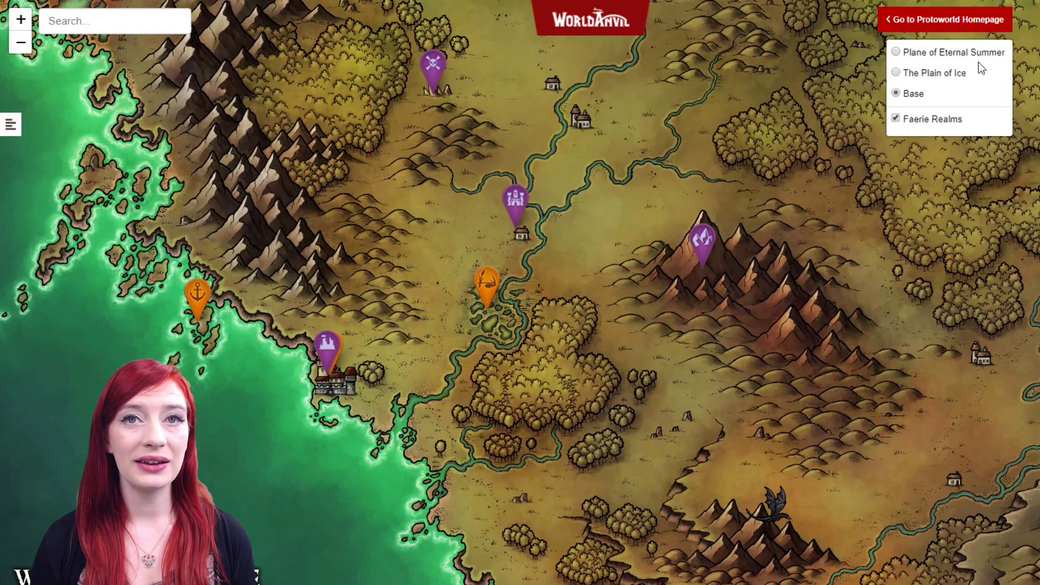
click(895, 119)
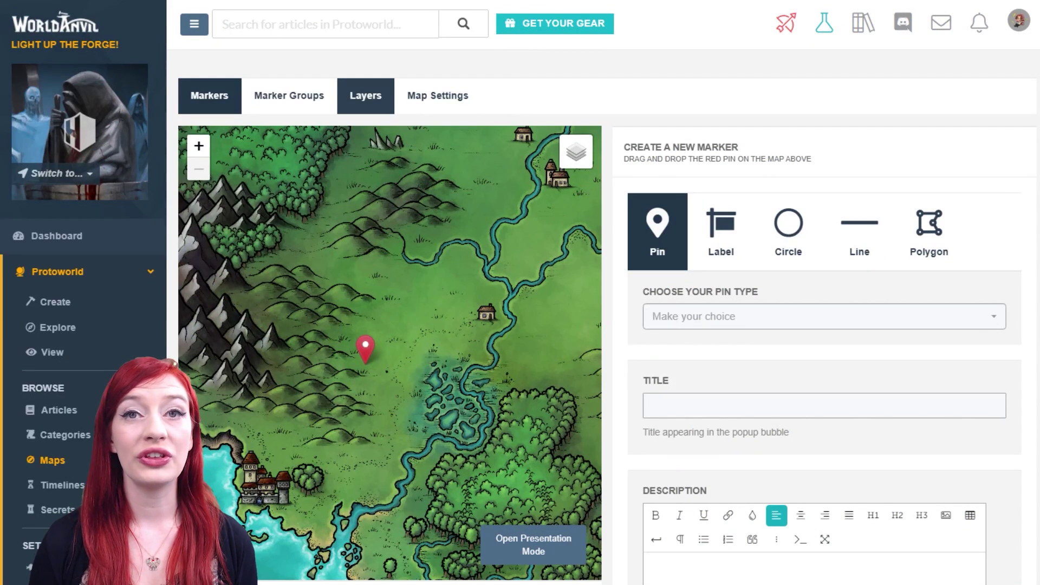
Step: In Layers, choose the new layer's image file and enter the title The Plain of Ice
click(365, 100)
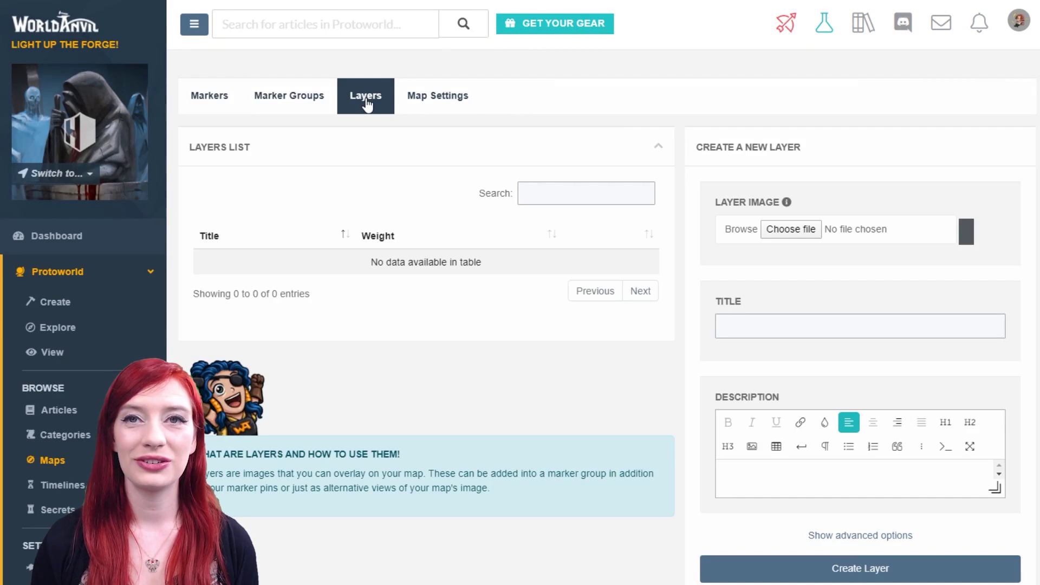
click(789, 230)
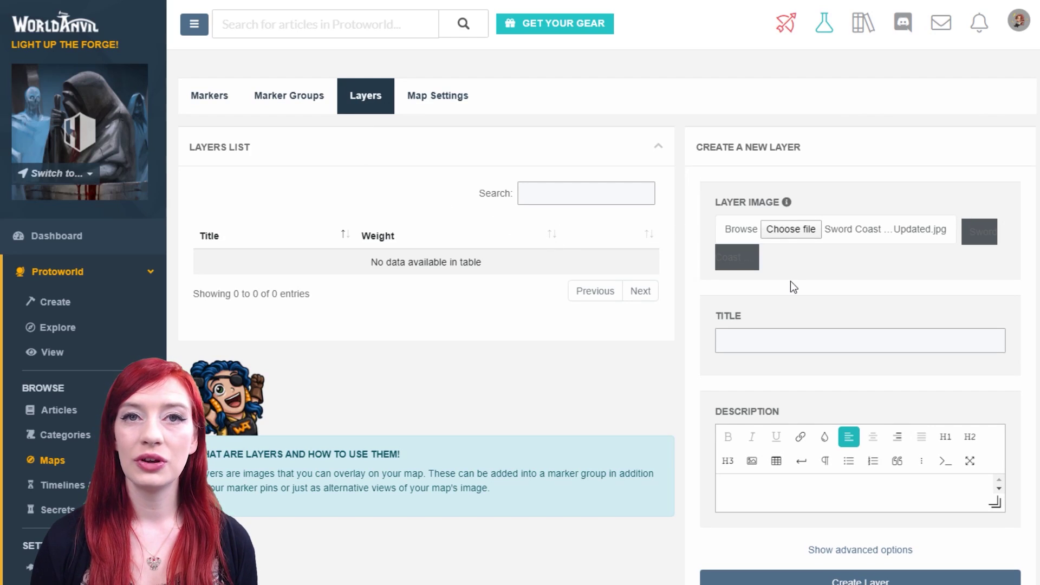
click(754, 340)
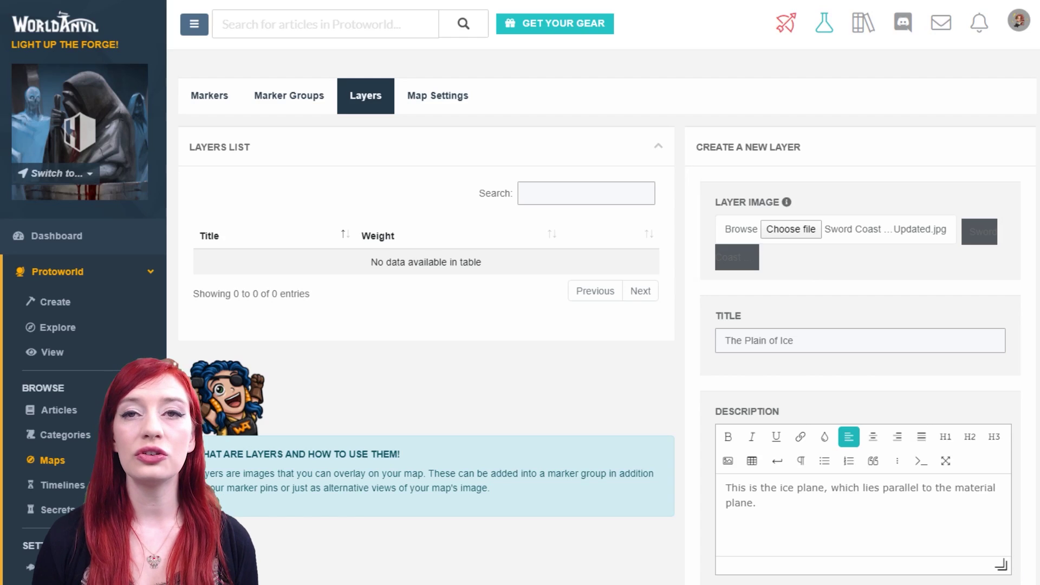
scroll(856, 561, down, 9)
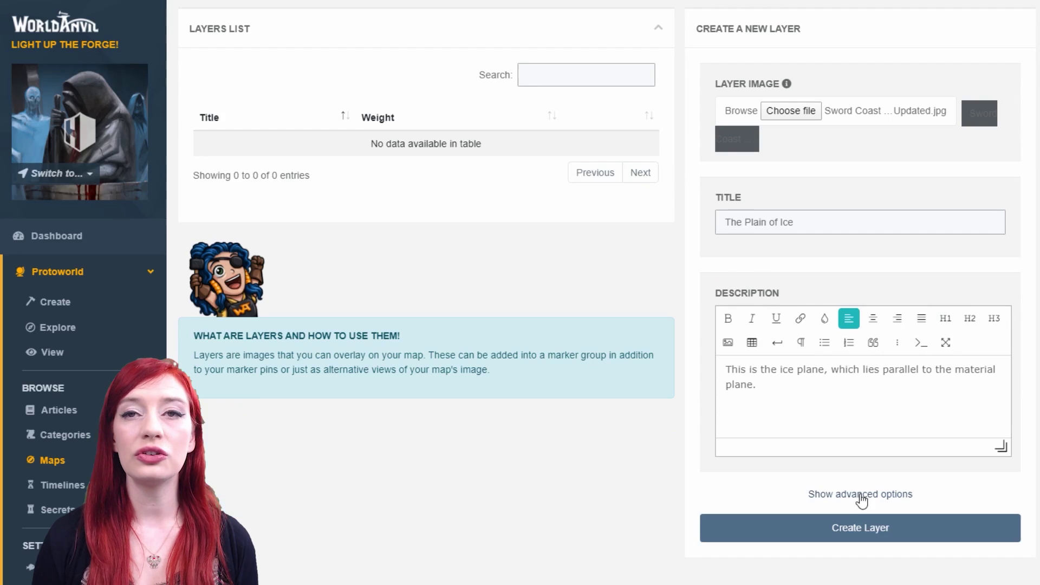
scroll(860, 293, down, 3)
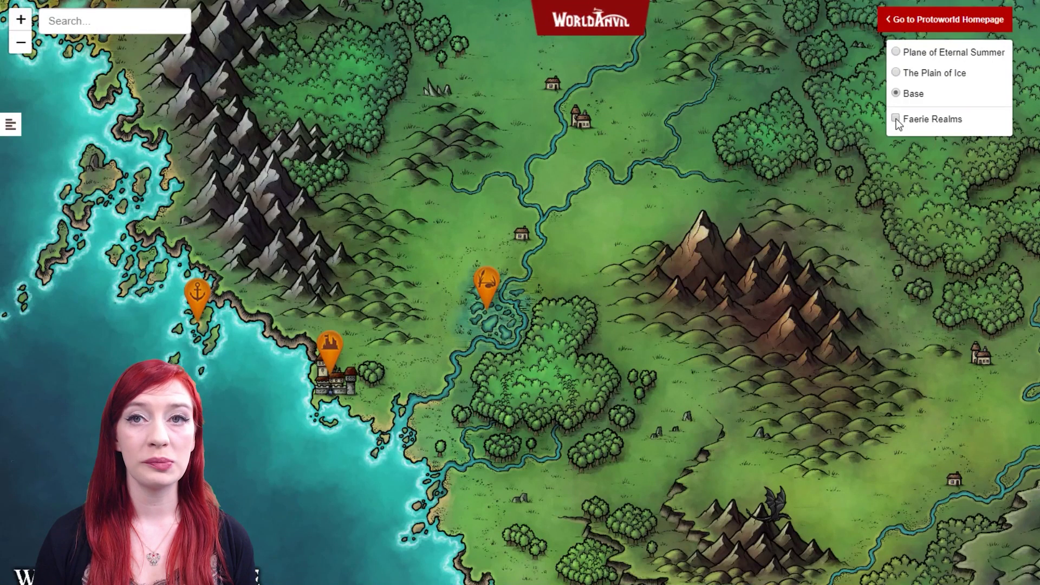
click(896, 118)
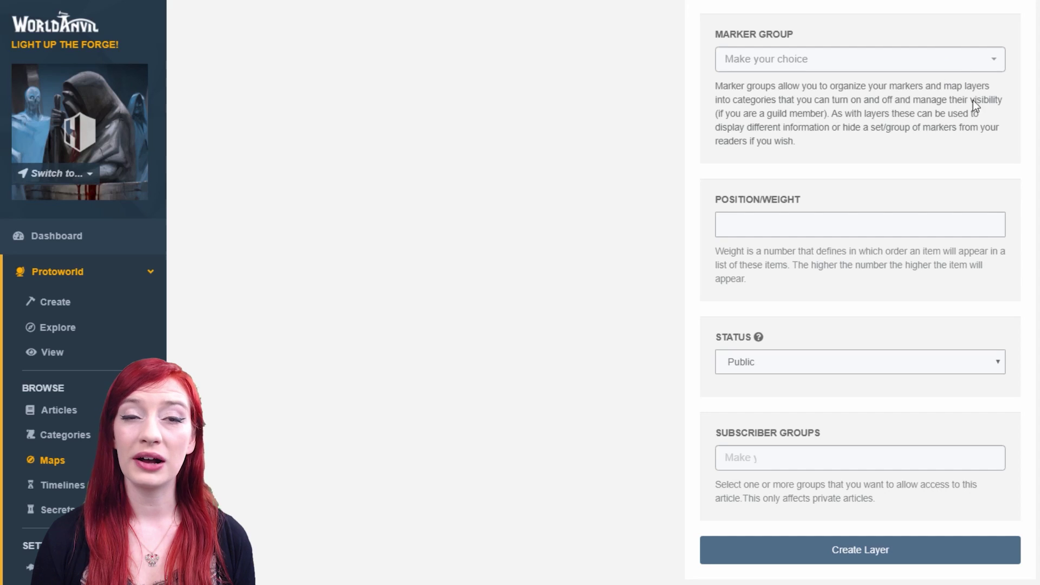
Step: Set weight 1, Private status with Players and Beta Readers access, and create the layer
click(968, 223)
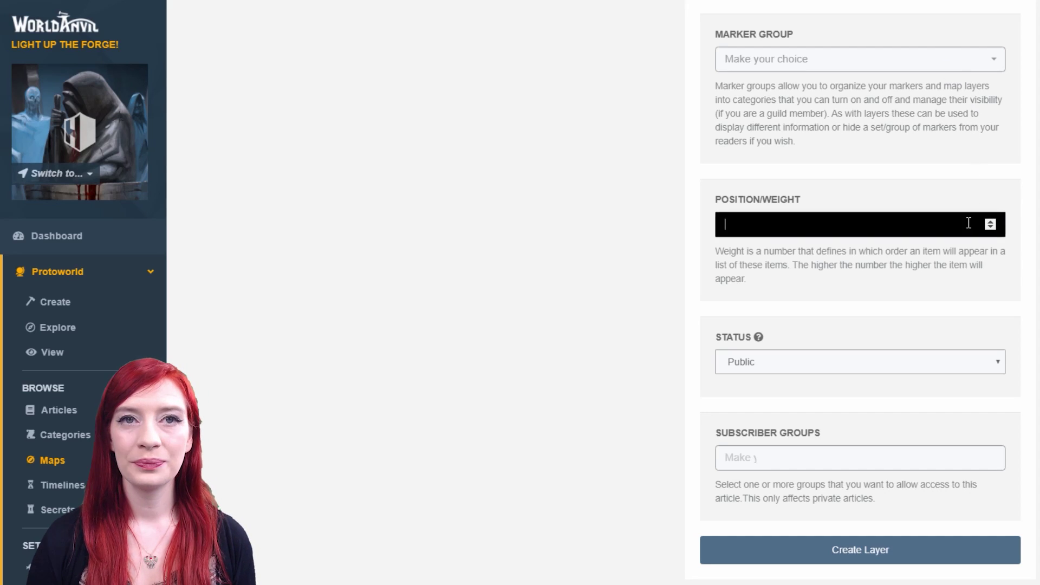
click(955, 298)
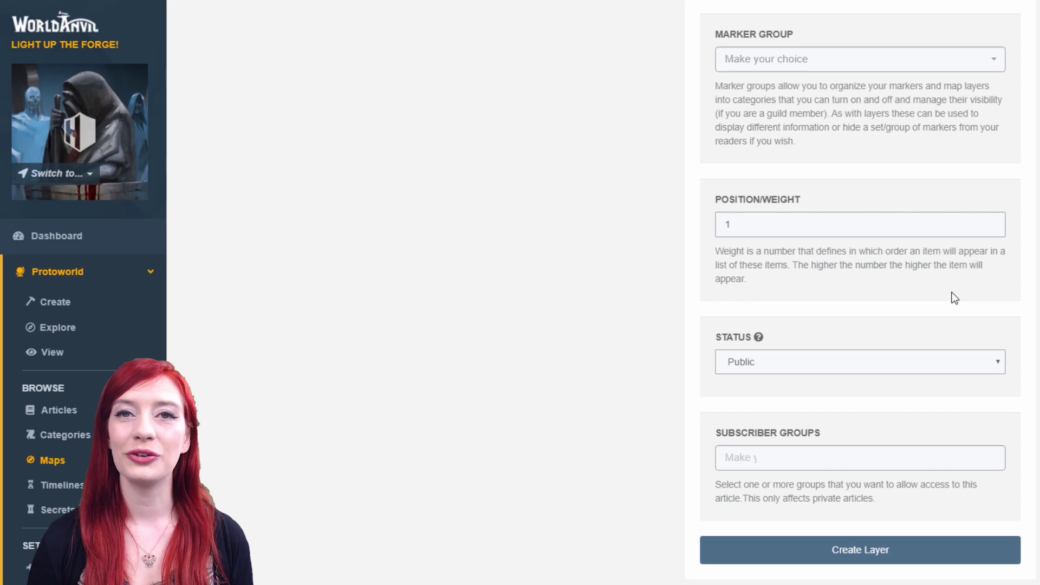
click(914, 362)
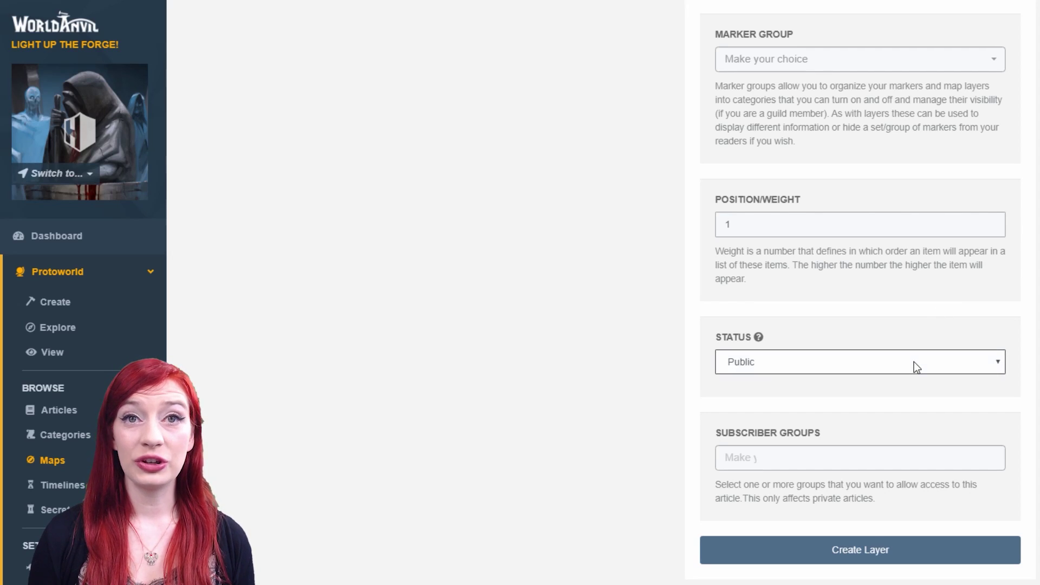
click(889, 387)
click(821, 474)
click(759, 481)
click(780, 458)
click(785, 501)
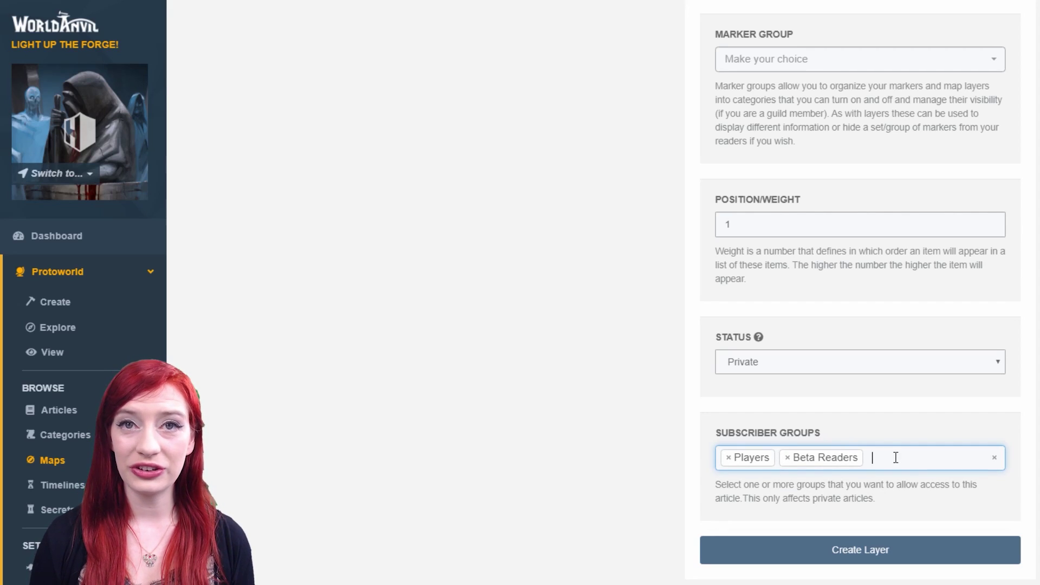
click(872, 559)
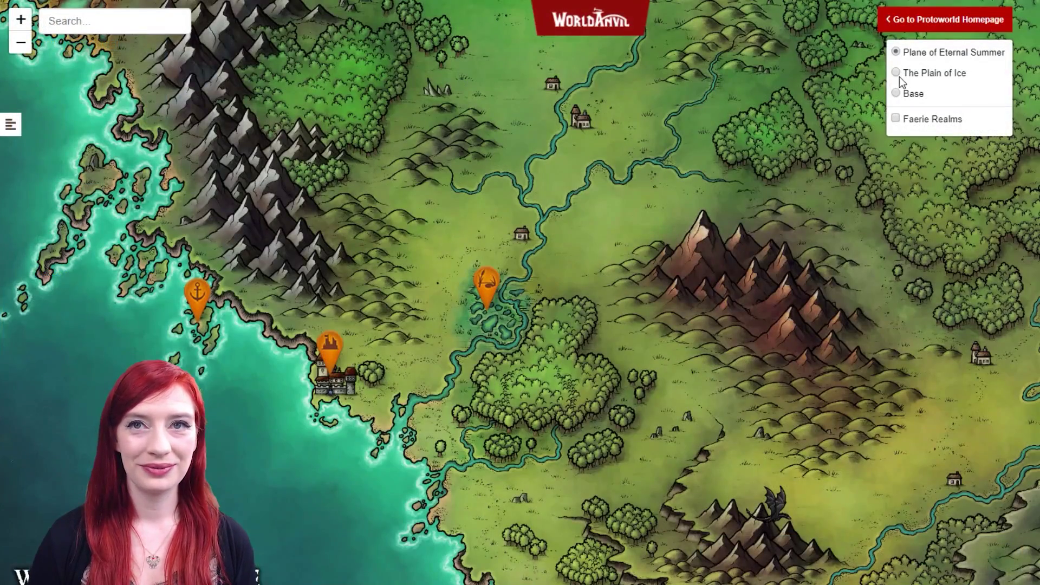
Step: Preview The Plain of Ice, Base and Faerie Realms layers, then go to Map Settings
click(896, 73)
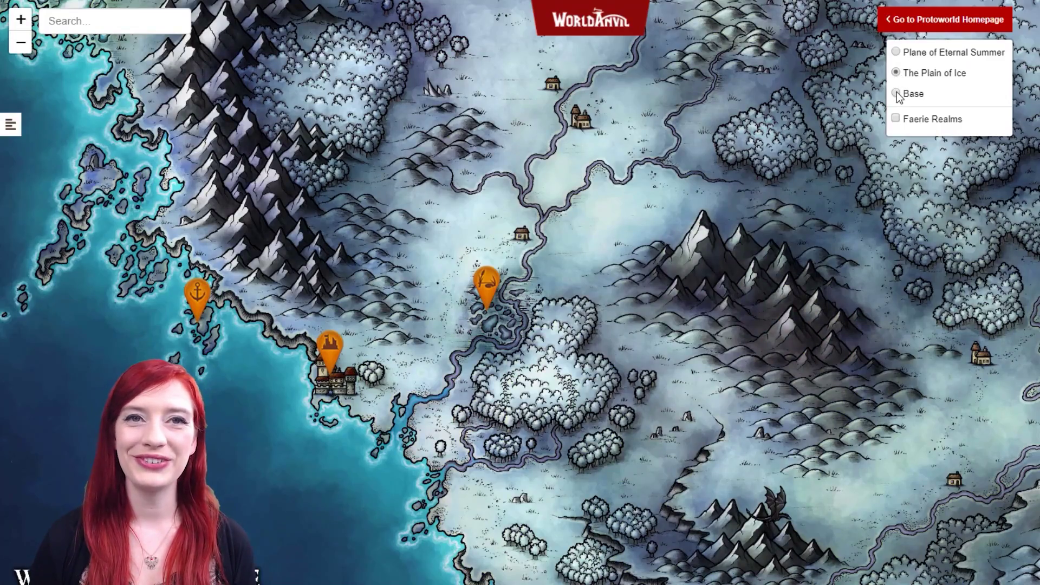
click(896, 93)
click(896, 118)
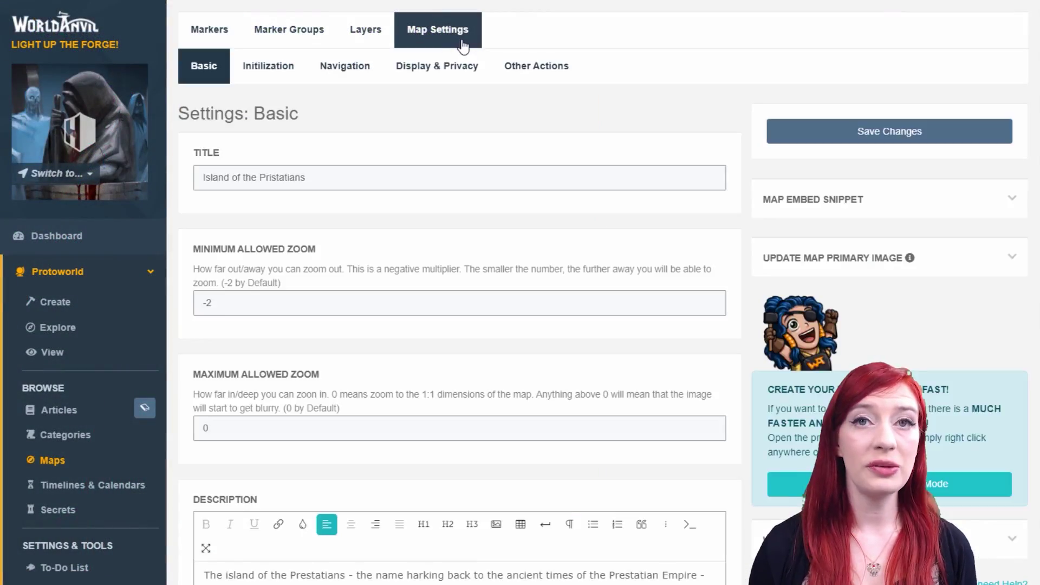
click(462, 43)
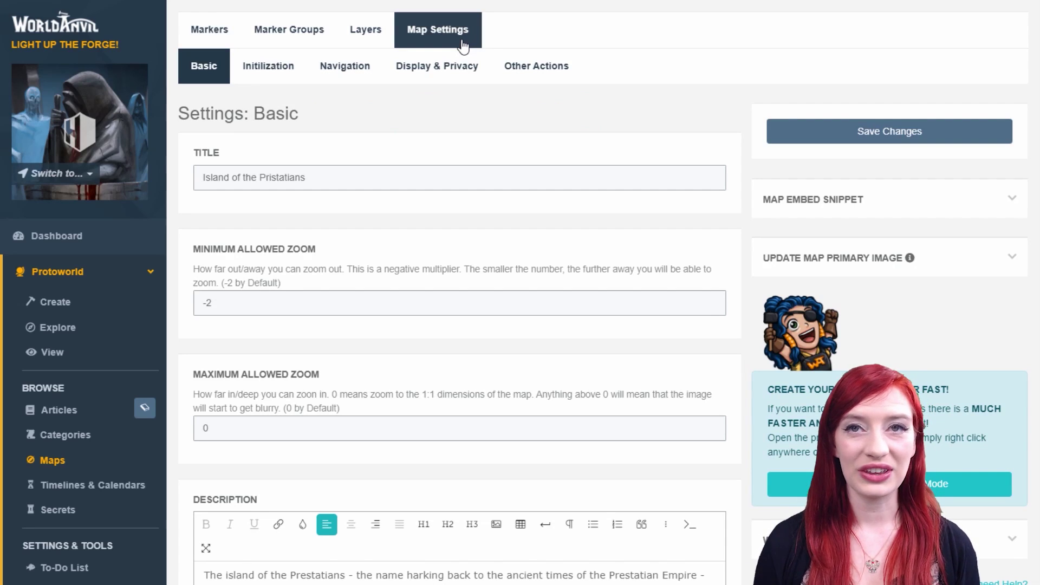
Step: Change Minimum Allowed Zoom to -3 and Maximum Allowed Zoom to 2 in Basic settings
click(238, 302)
key(BackSpace)
text(3)
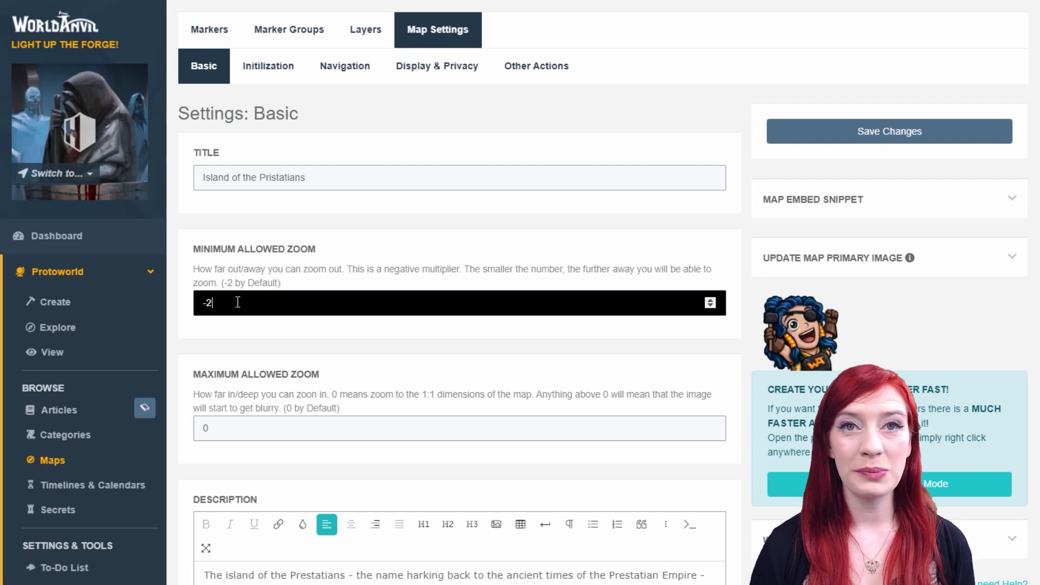
double_click(238, 431)
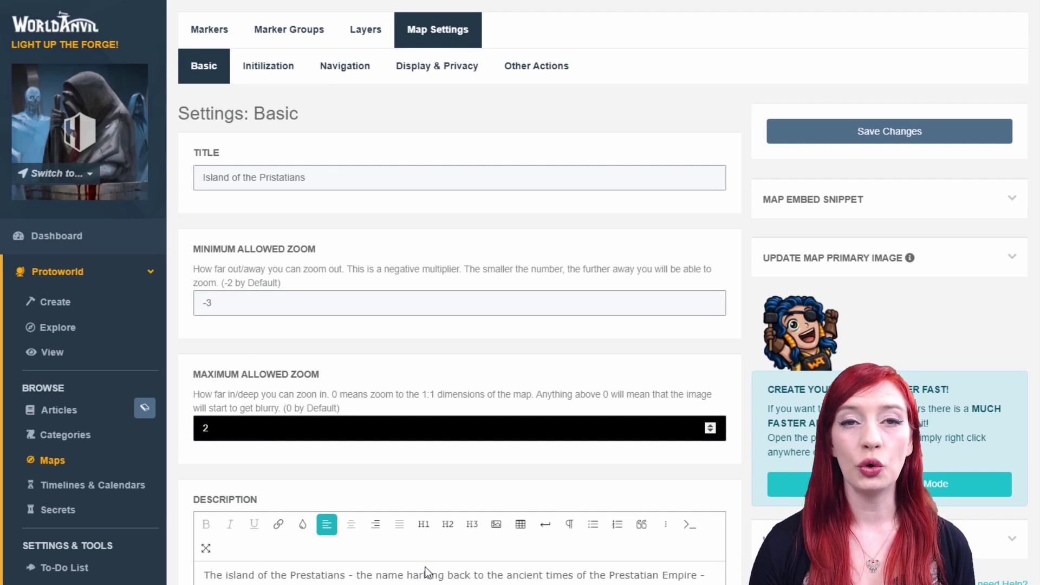
click(489, 579)
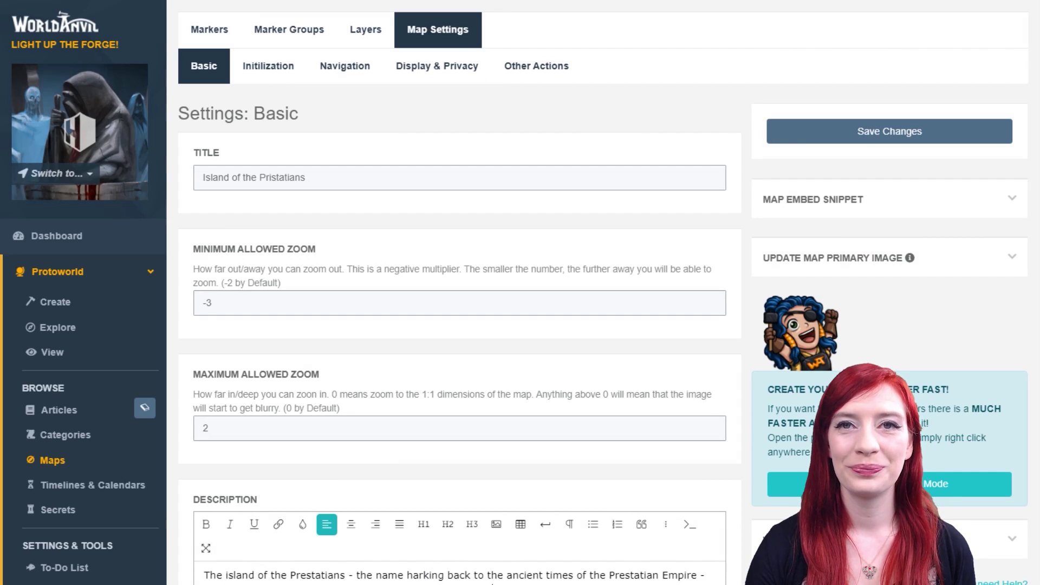
Step: Insert the map legend.png image into the map legend field
scroll(1028, 203, down, 10)
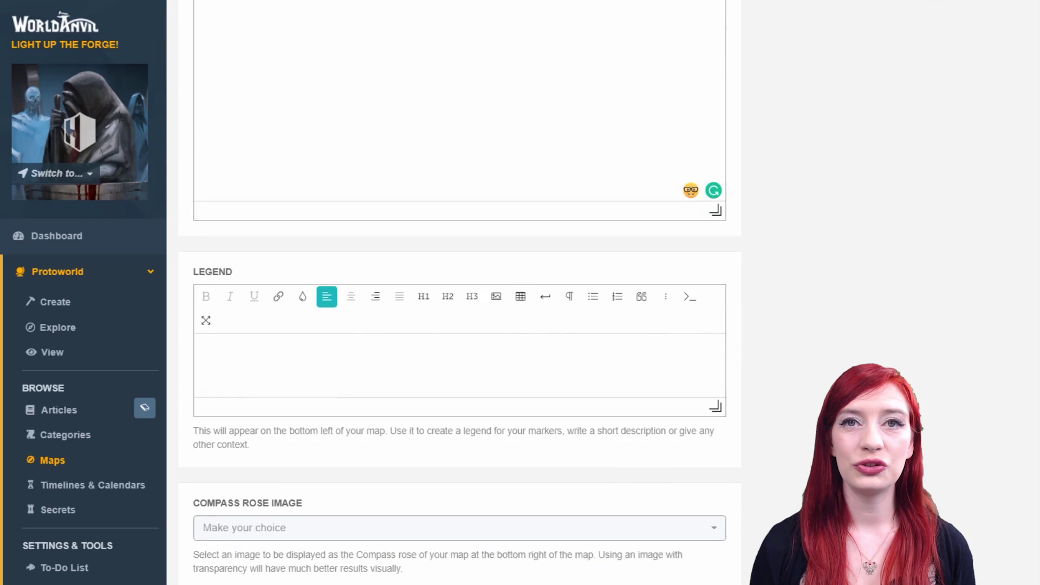
click(680, 287)
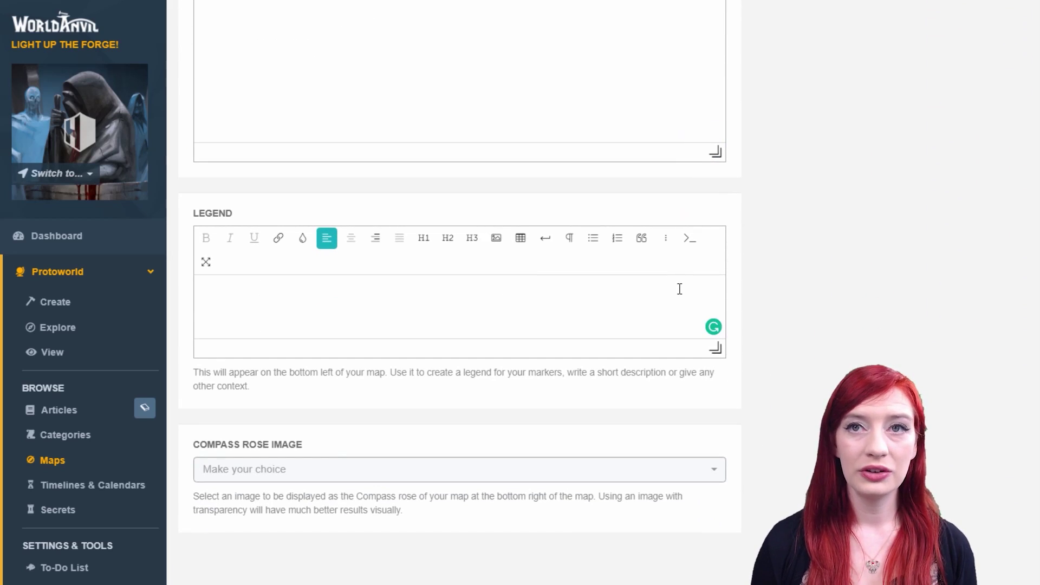
text([map)
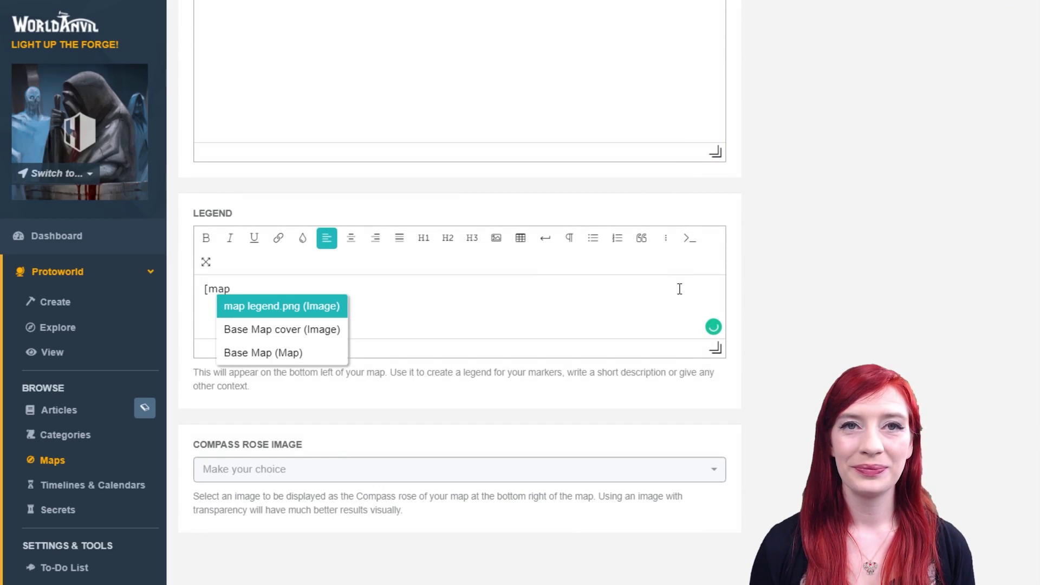
click(301, 312)
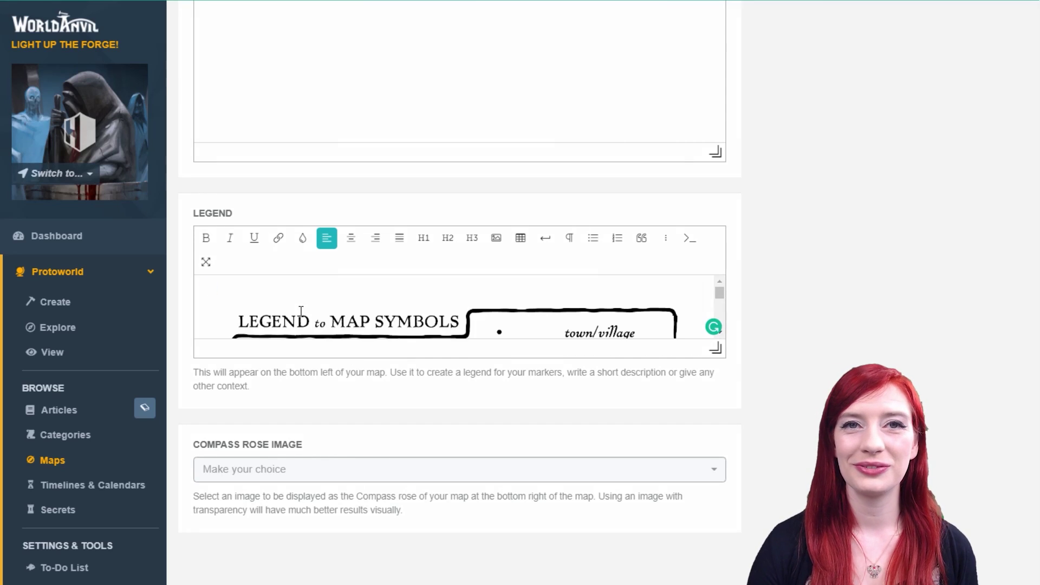
Step: Choose (#861048) Magic 4.png as the compass rose image
click(298, 483)
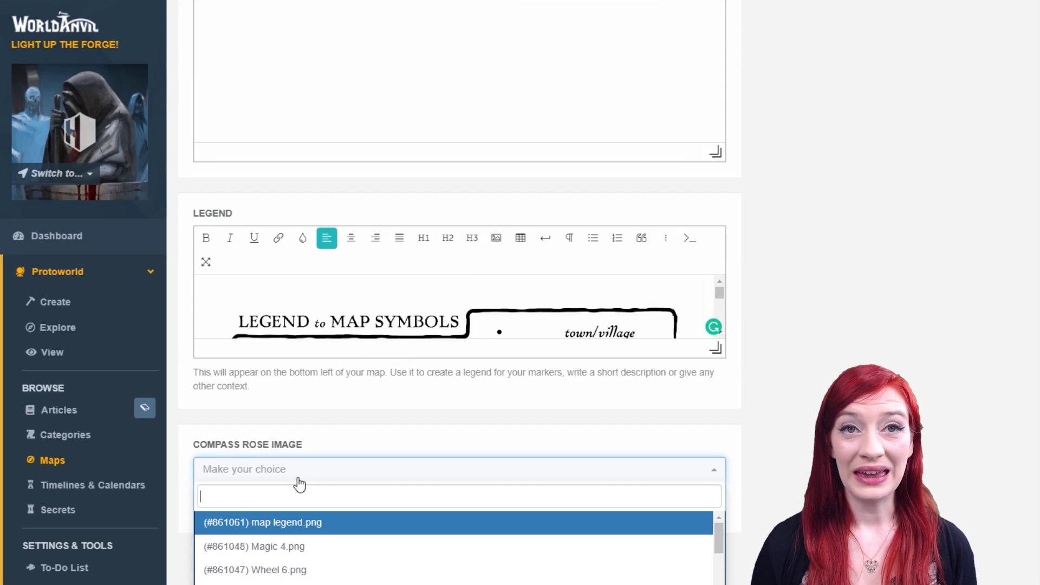
click(298, 547)
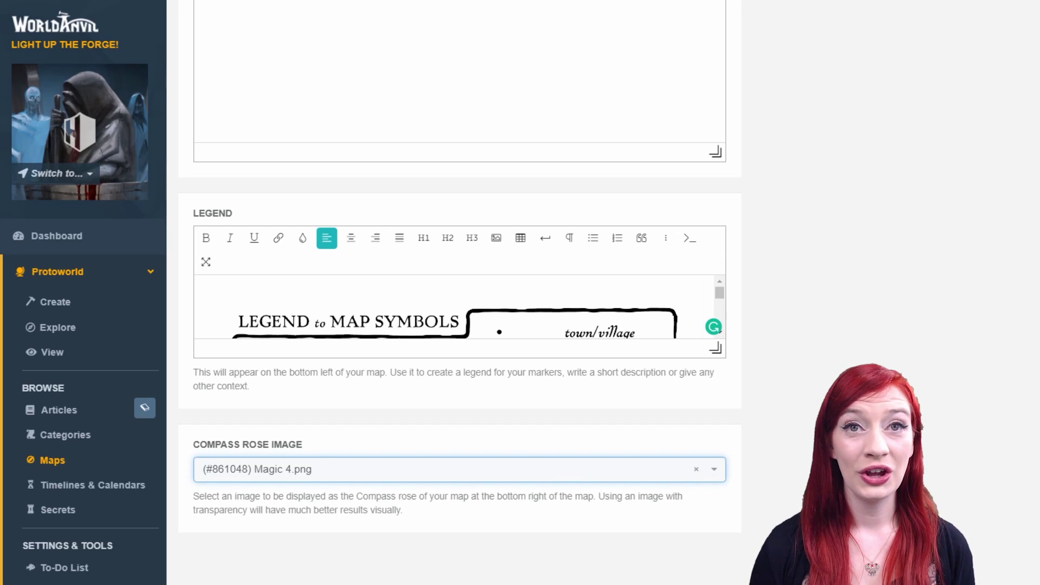
scroll(460, 293, up, 15)
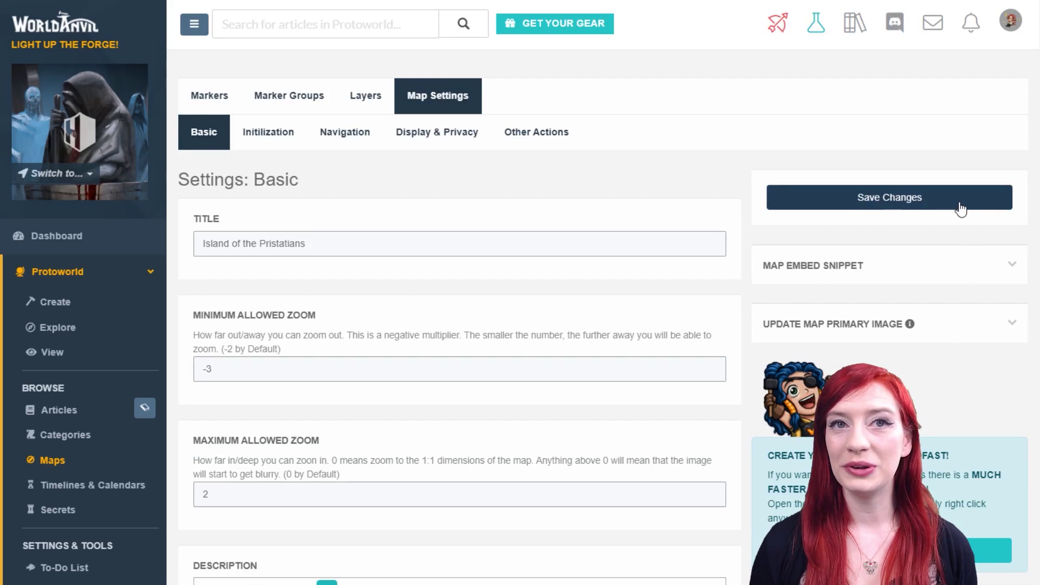
Step: Expand the Map Embed Snippet and select its BBCode
click(960, 276)
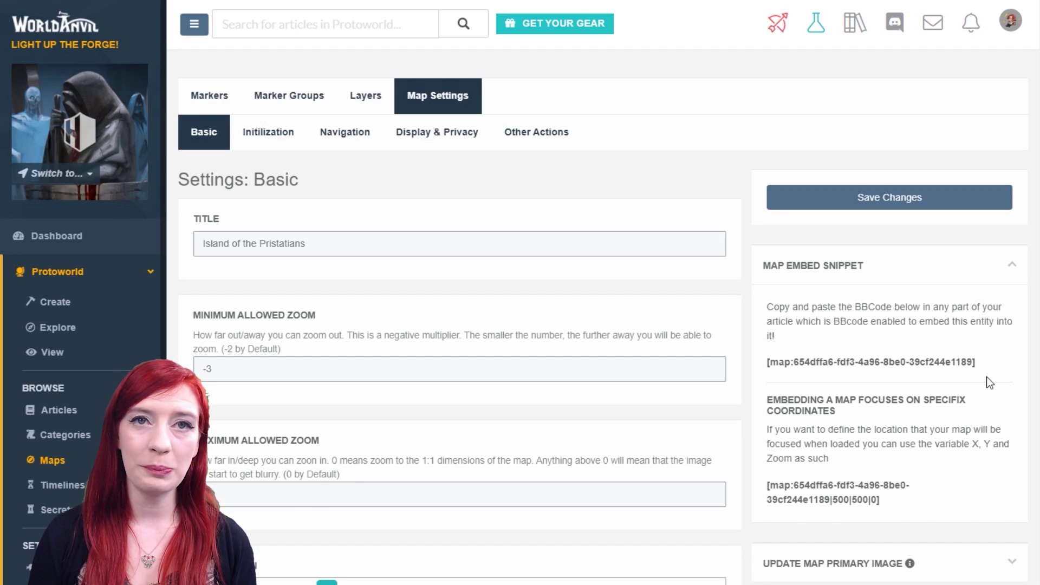
drag(996, 363, 756, 361)
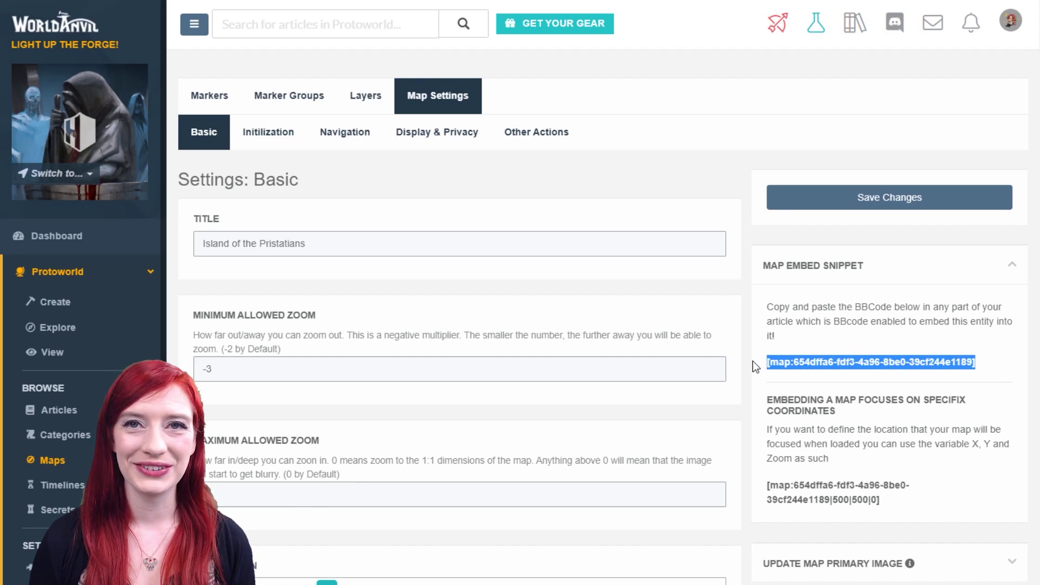
click(972, 481)
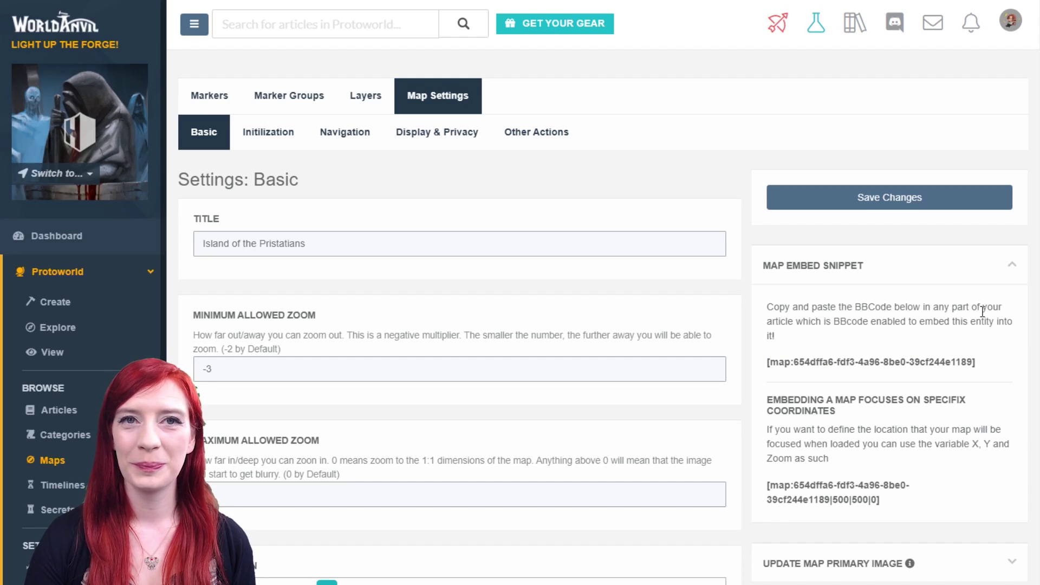
Step: Collapse the embed snippet and expand Update Map Primary Image
click(1011, 265)
click(1020, 335)
scroll(921, 353, down, 4)
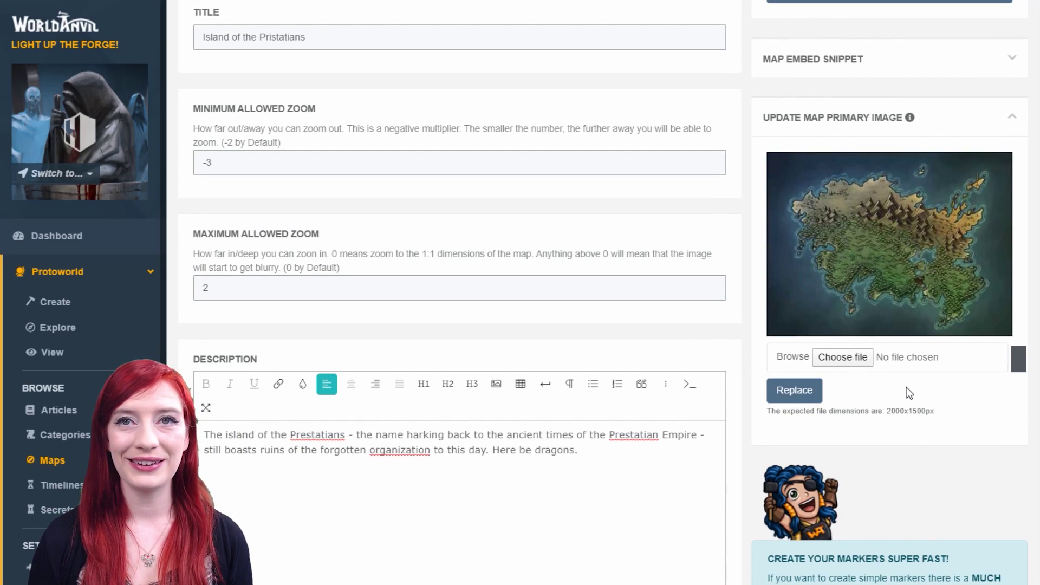
scroll(905, 388, up, 4)
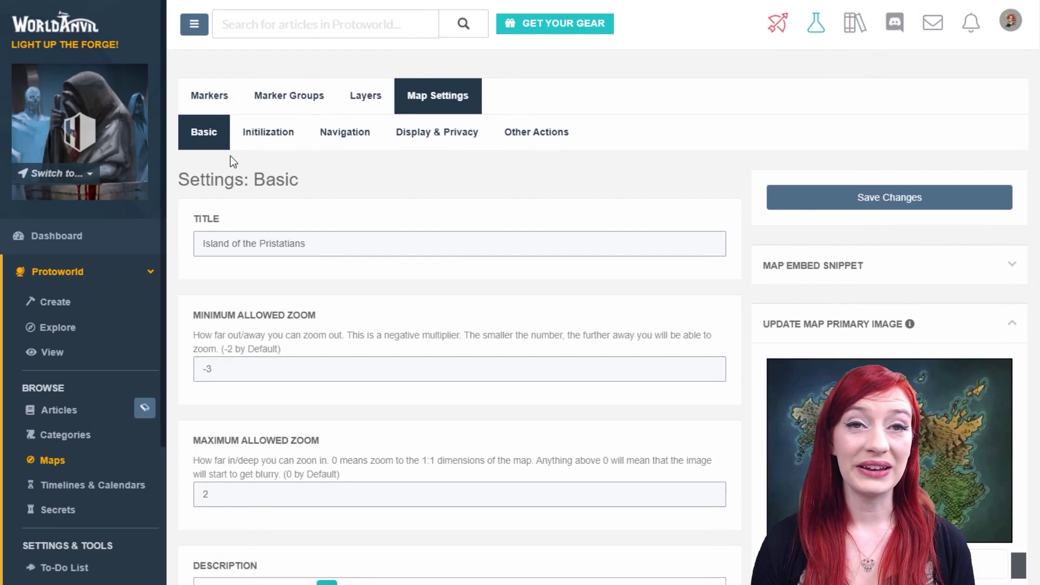
Step: Under Navigation, set Related Location to test, then move to Display & Privacy
click(262, 145)
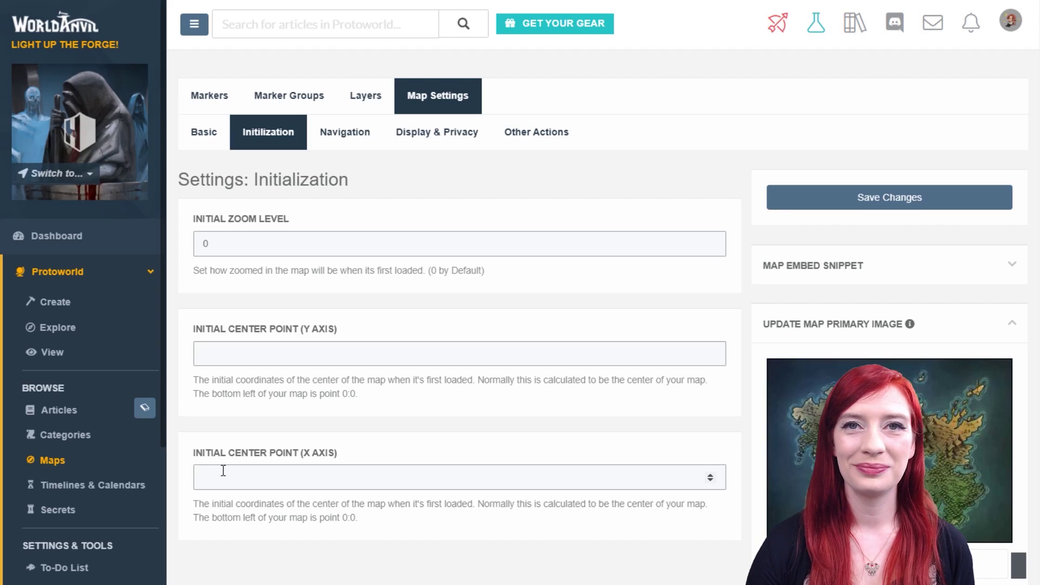
click(356, 148)
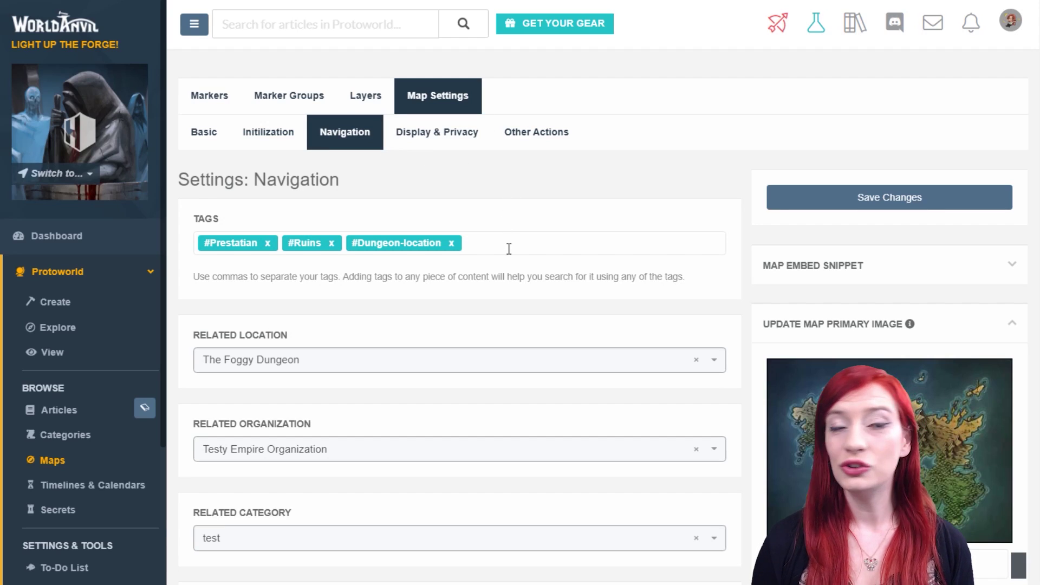
click(453, 371)
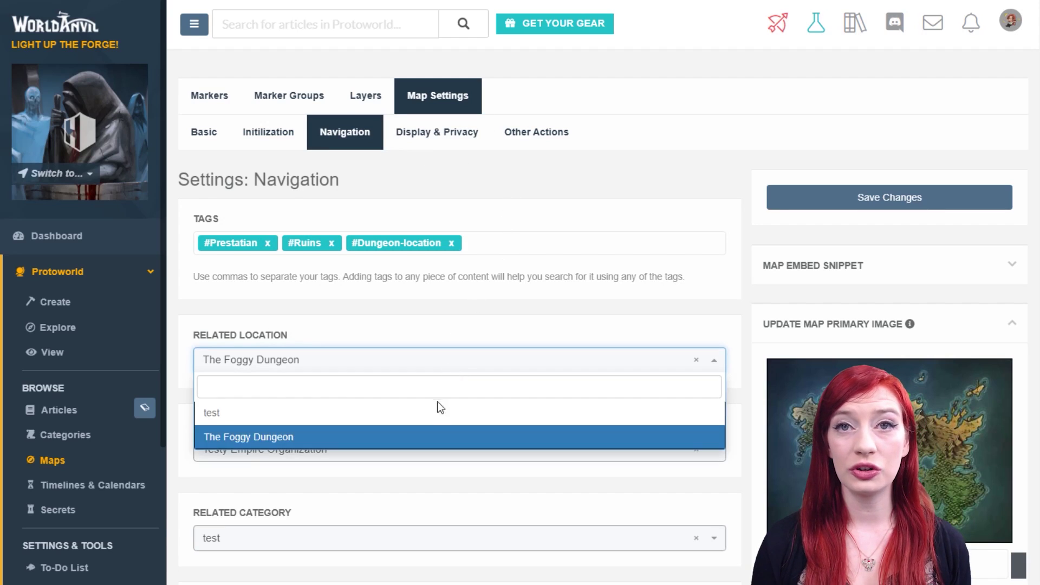
click(437, 409)
scroll(459, 325, down, 3)
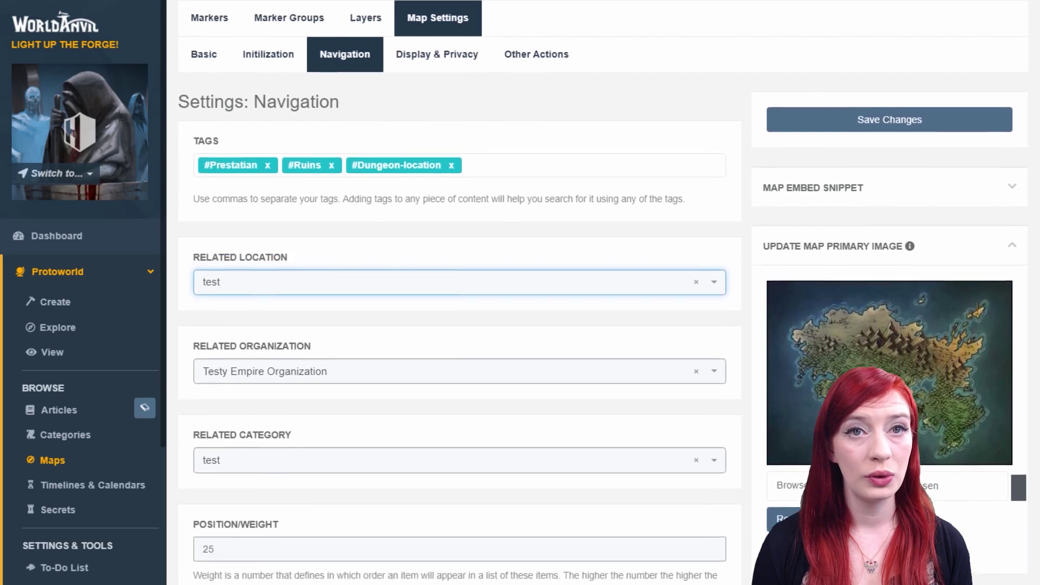
scroll(459, 325, up, 2)
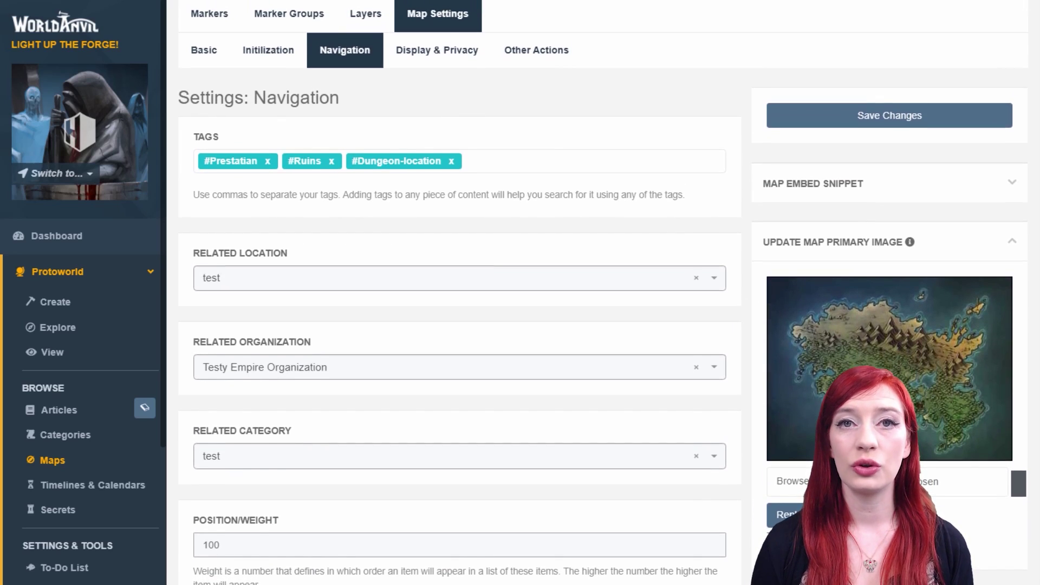
scroll(603, 292, up, 1)
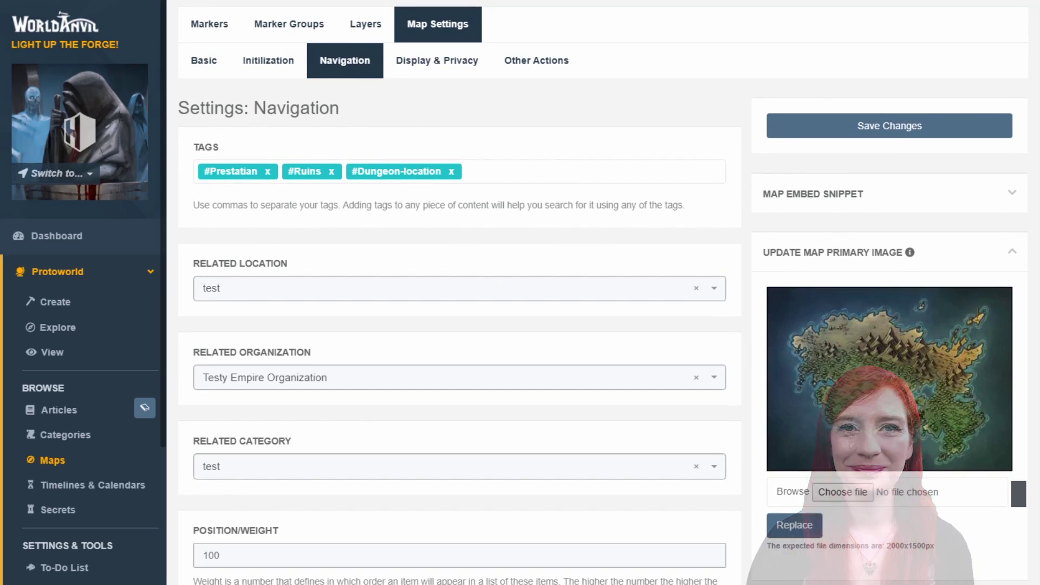
click(431, 70)
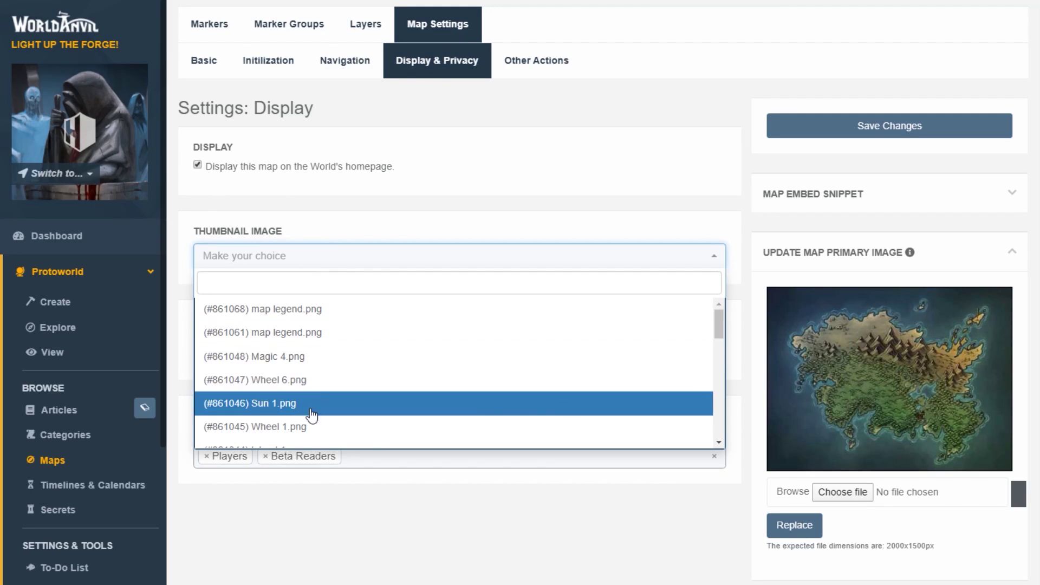
Step: Set the thumbnail to Island 1.png and remove Beta Readers, leaving only Players, then open Other Actions
click(334, 219)
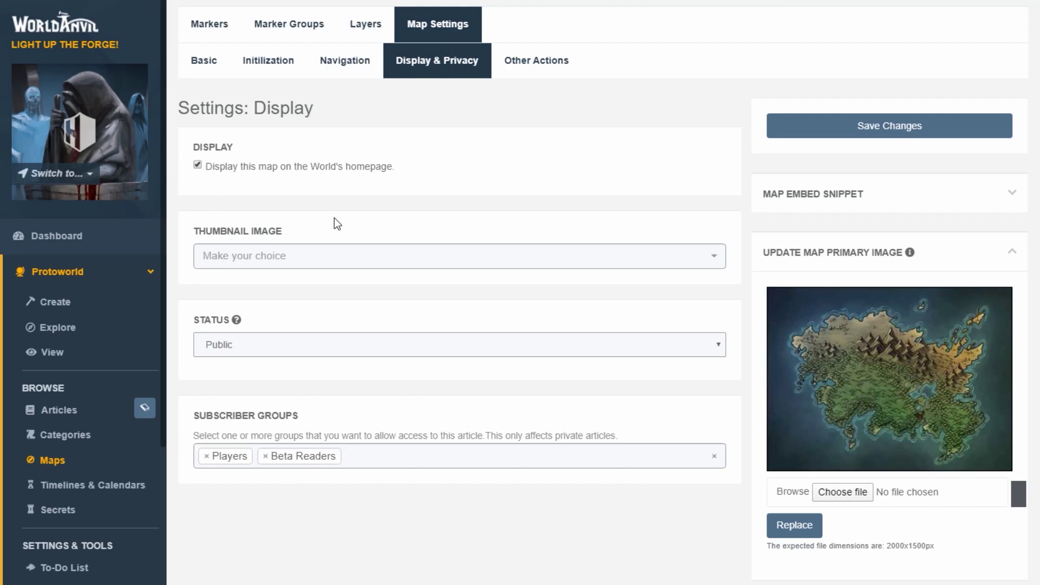
click(311, 257)
scroll(300, 431, down, 2)
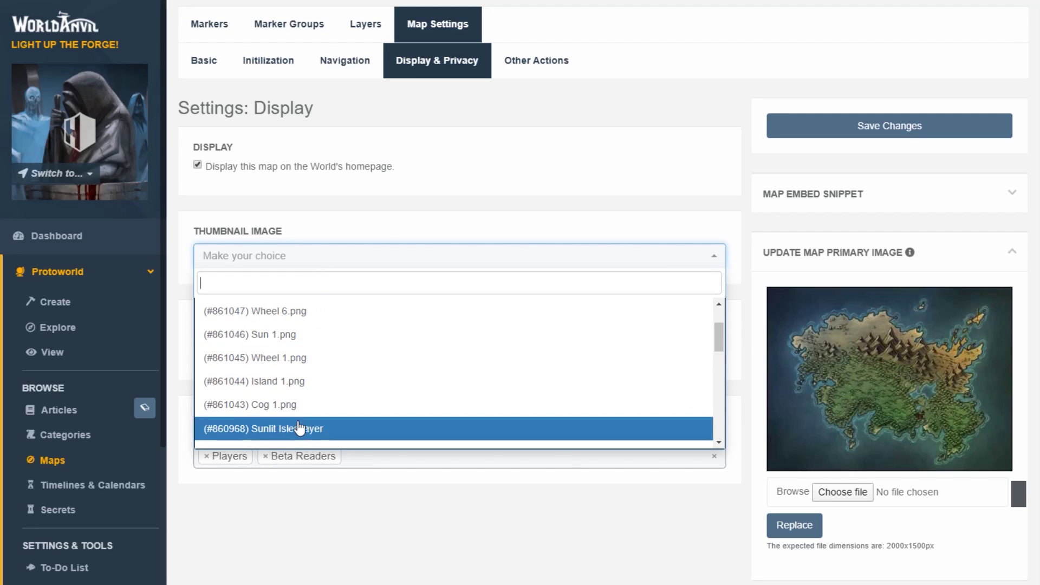
click(341, 371)
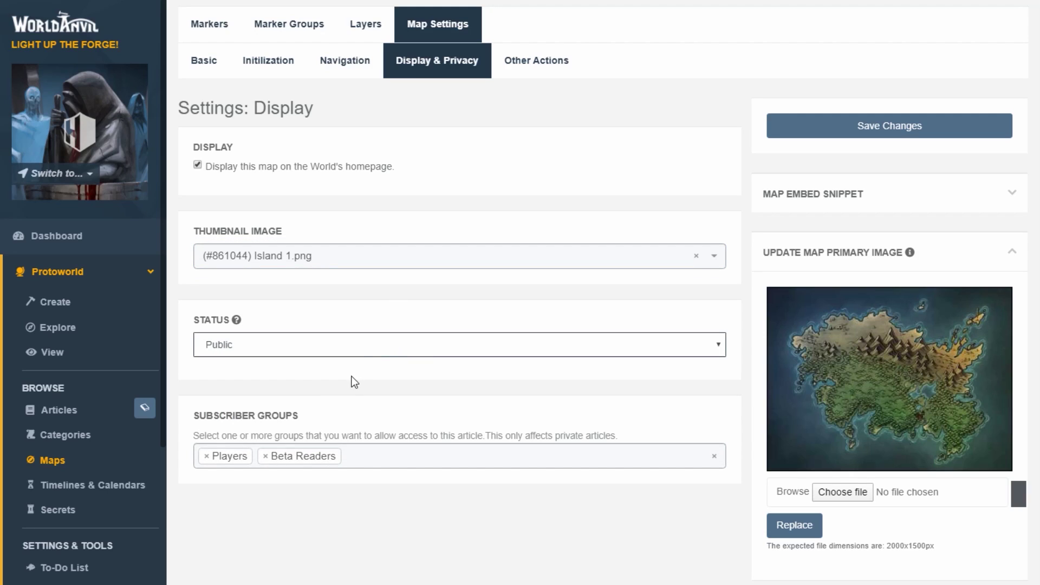
click(265, 458)
click(407, 416)
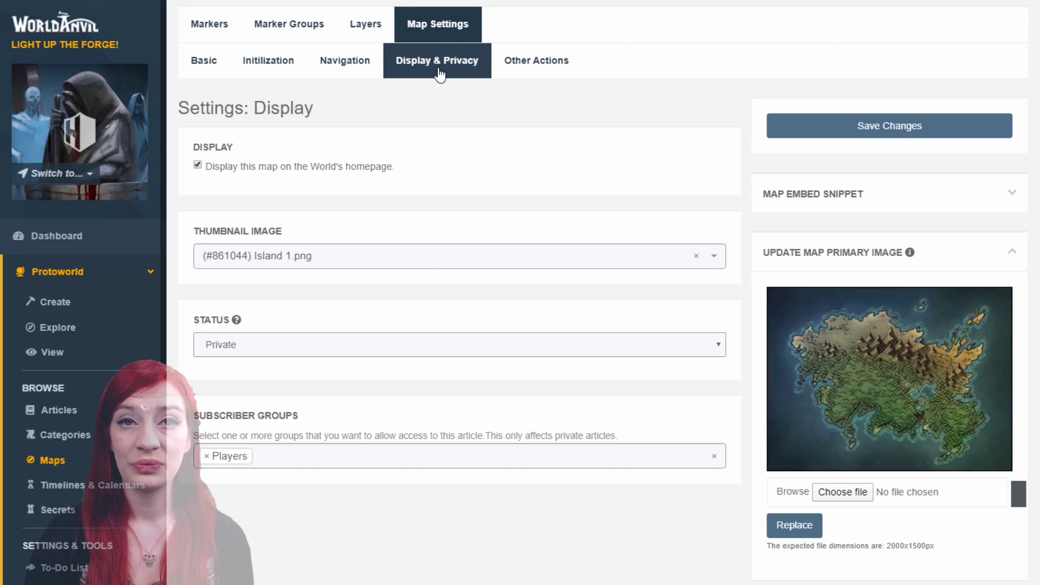
click(538, 75)
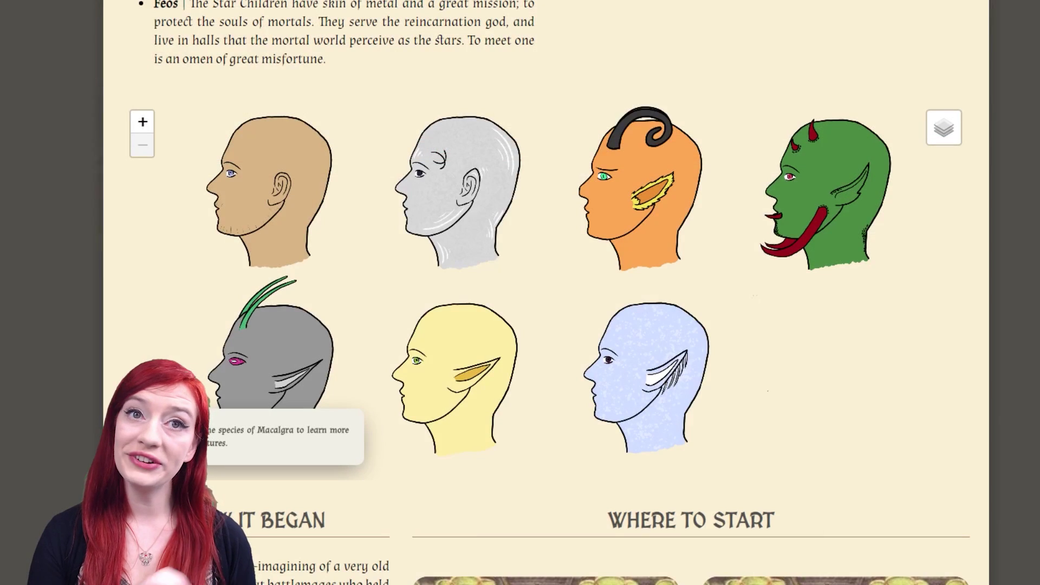
Step: Open the SKIN, HORNS and EARS pins on the species heads, then the portrait's Soul Scans pin
click(285, 197)
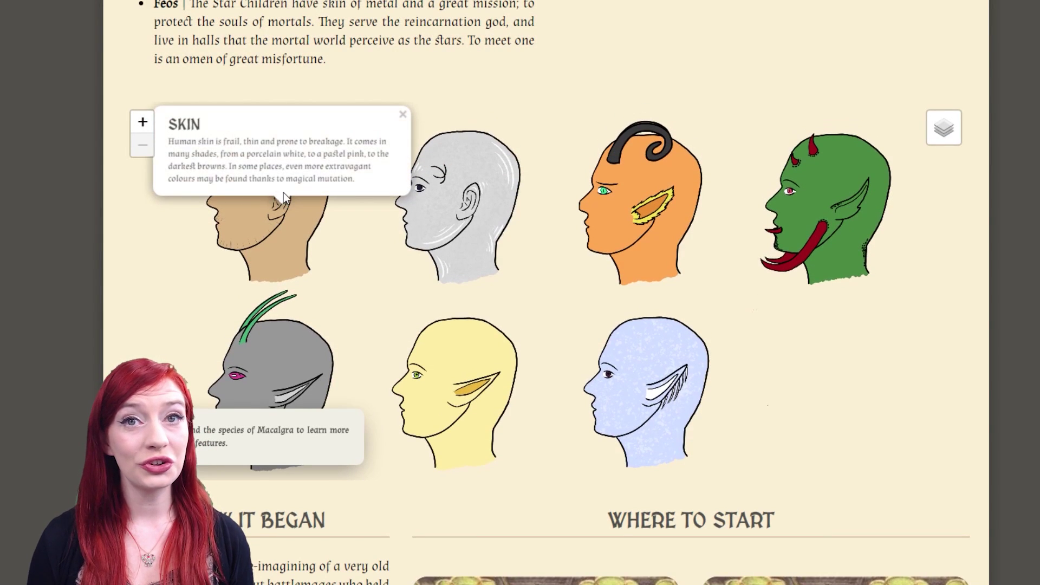
click(466, 214)
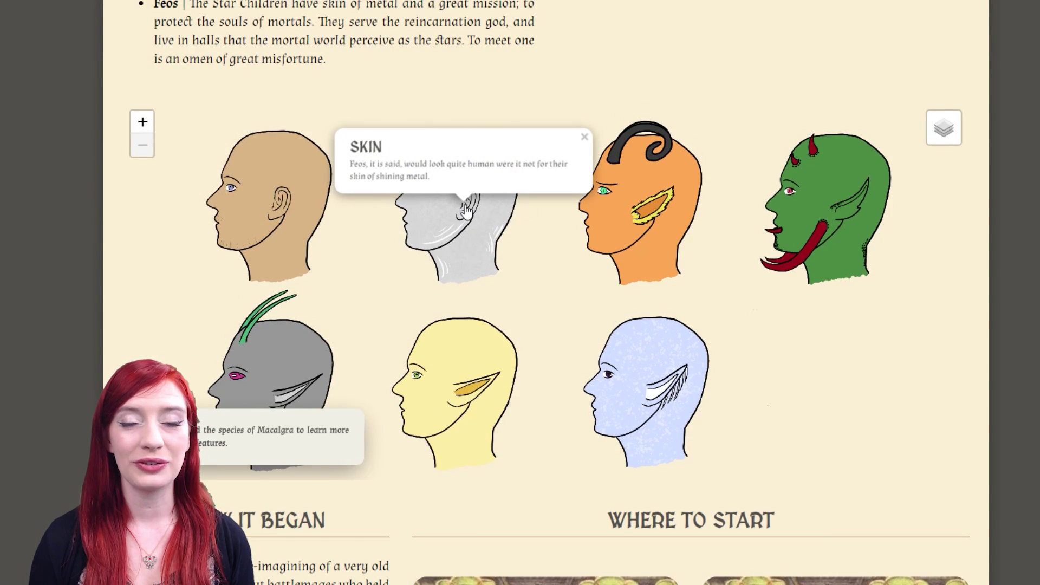
click(623, 161)
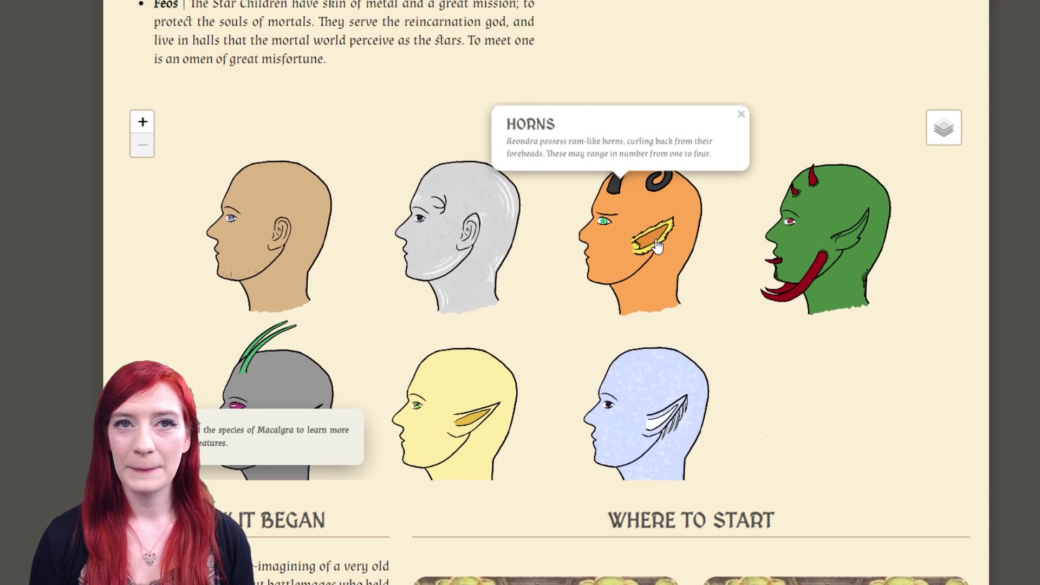
click(657, 245)
click(778, 278)
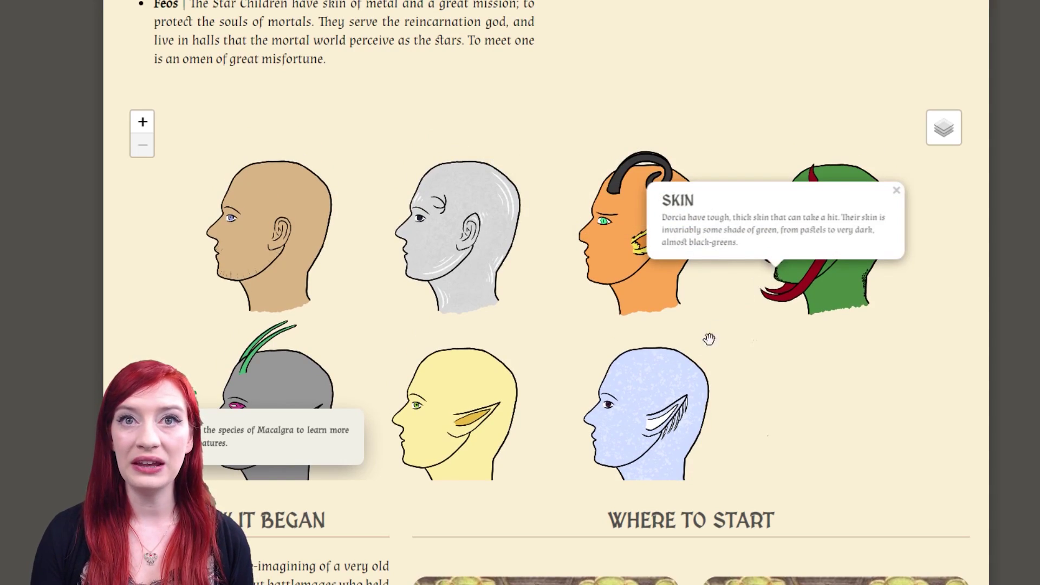
click(670, 421)
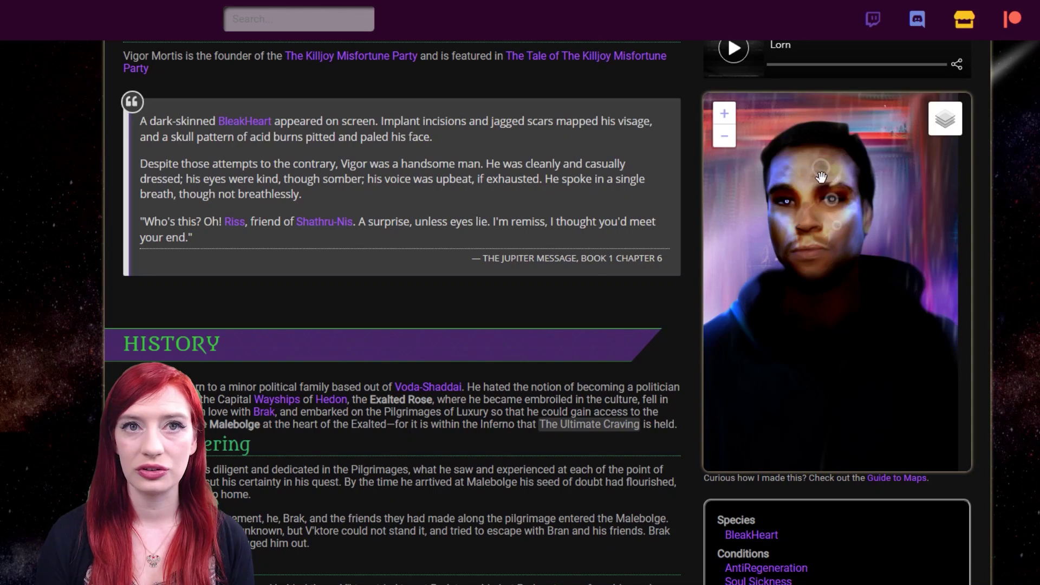
click(821, 177)
mouse_move(945, 138)
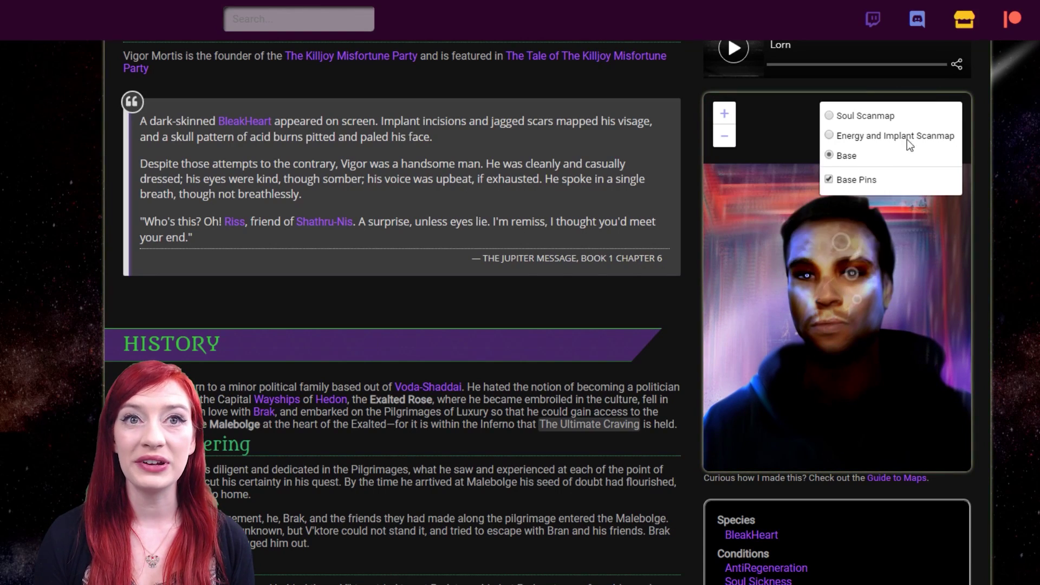
click(830, 136)
click(830, 114)
click(830, 155)
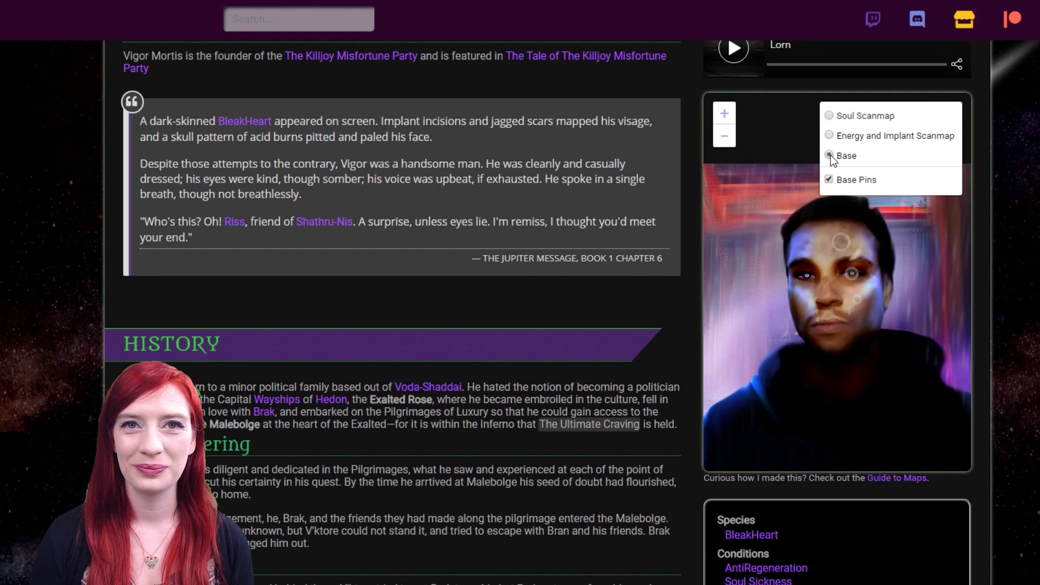